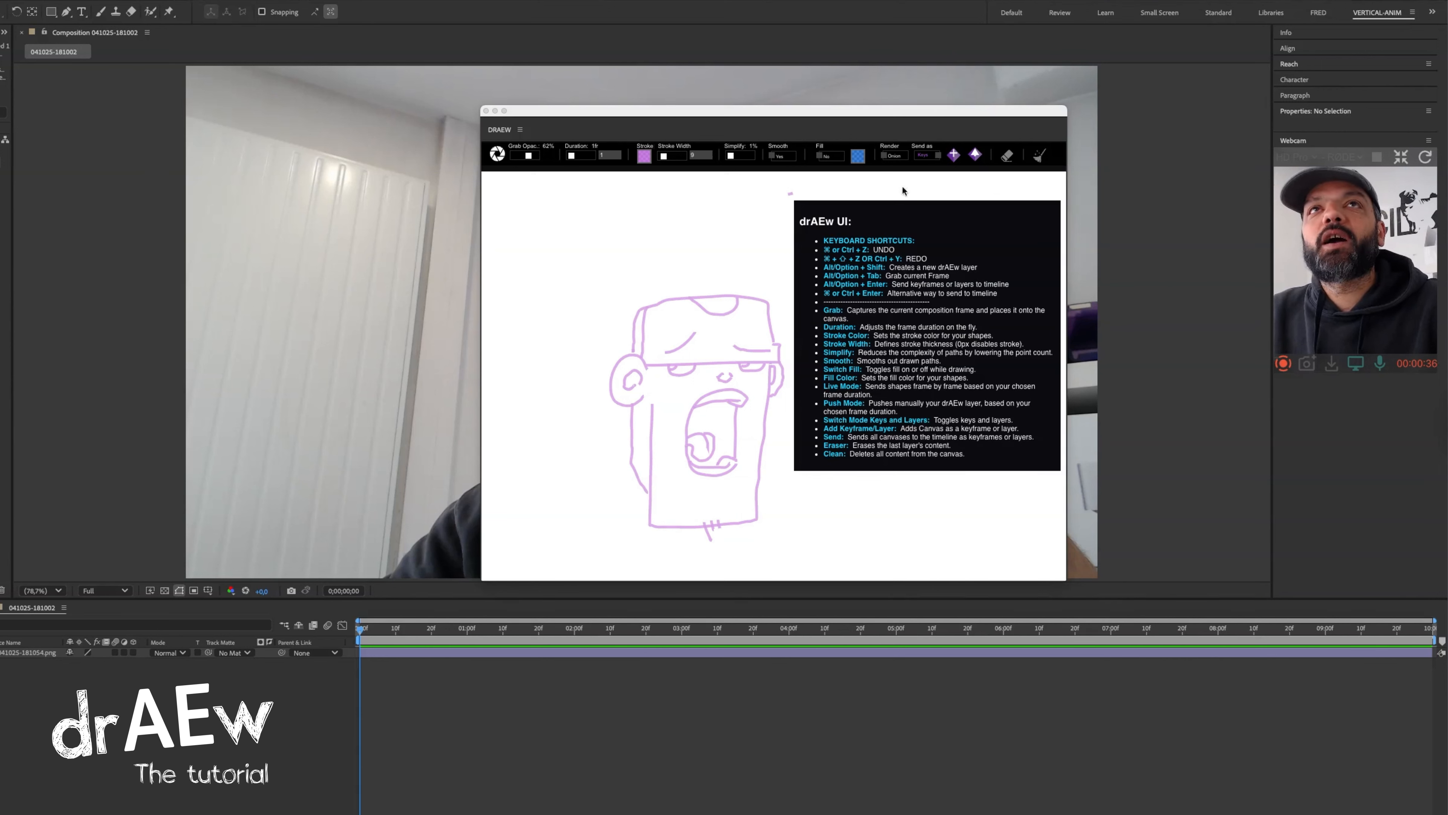
Grab the current composition frame onto the drawing canvas and set its opacity to 100%.
drag(753, 110, 917, 122)
click(662, 166)
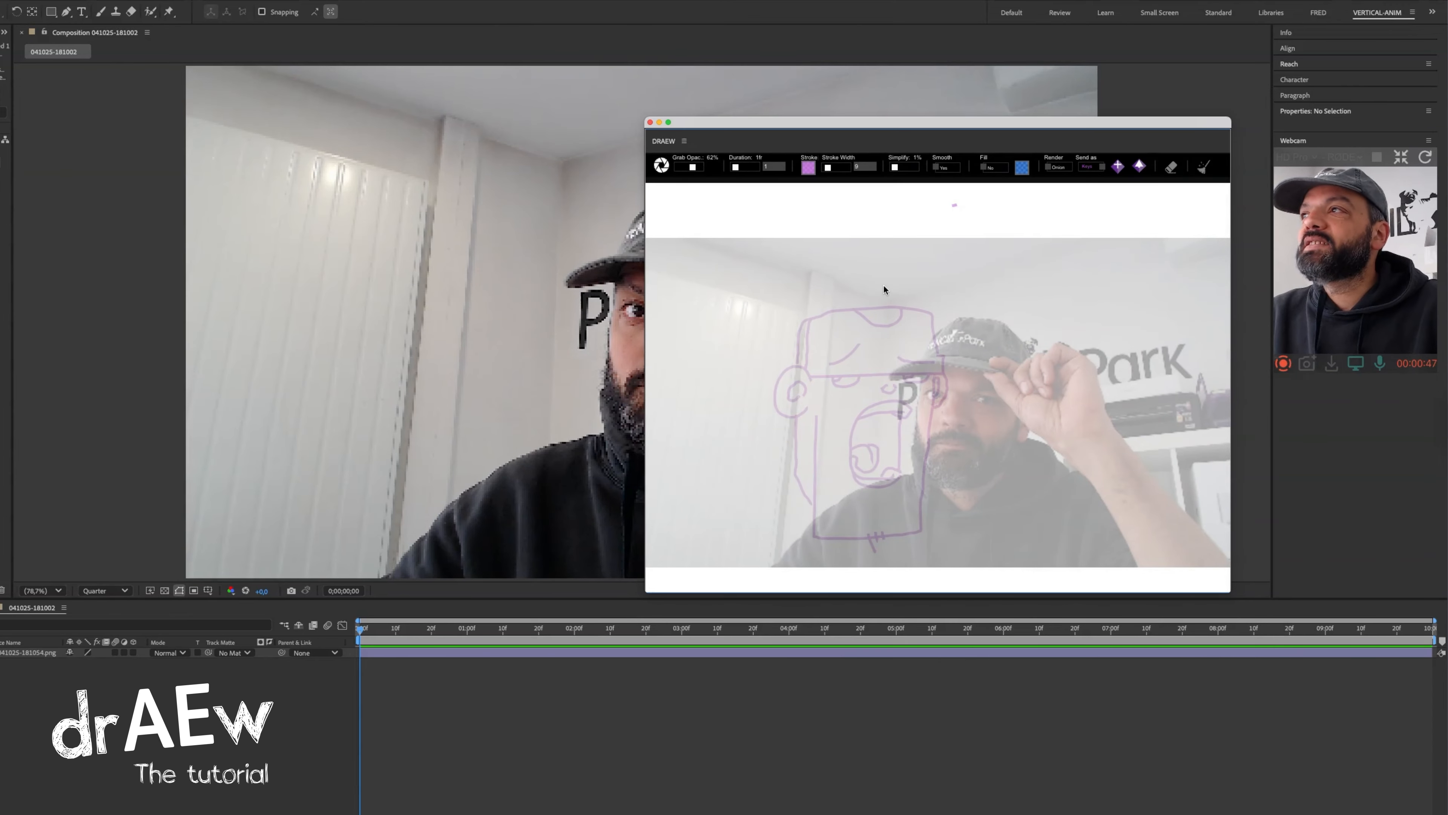
drag(692, 166, 717, 173)
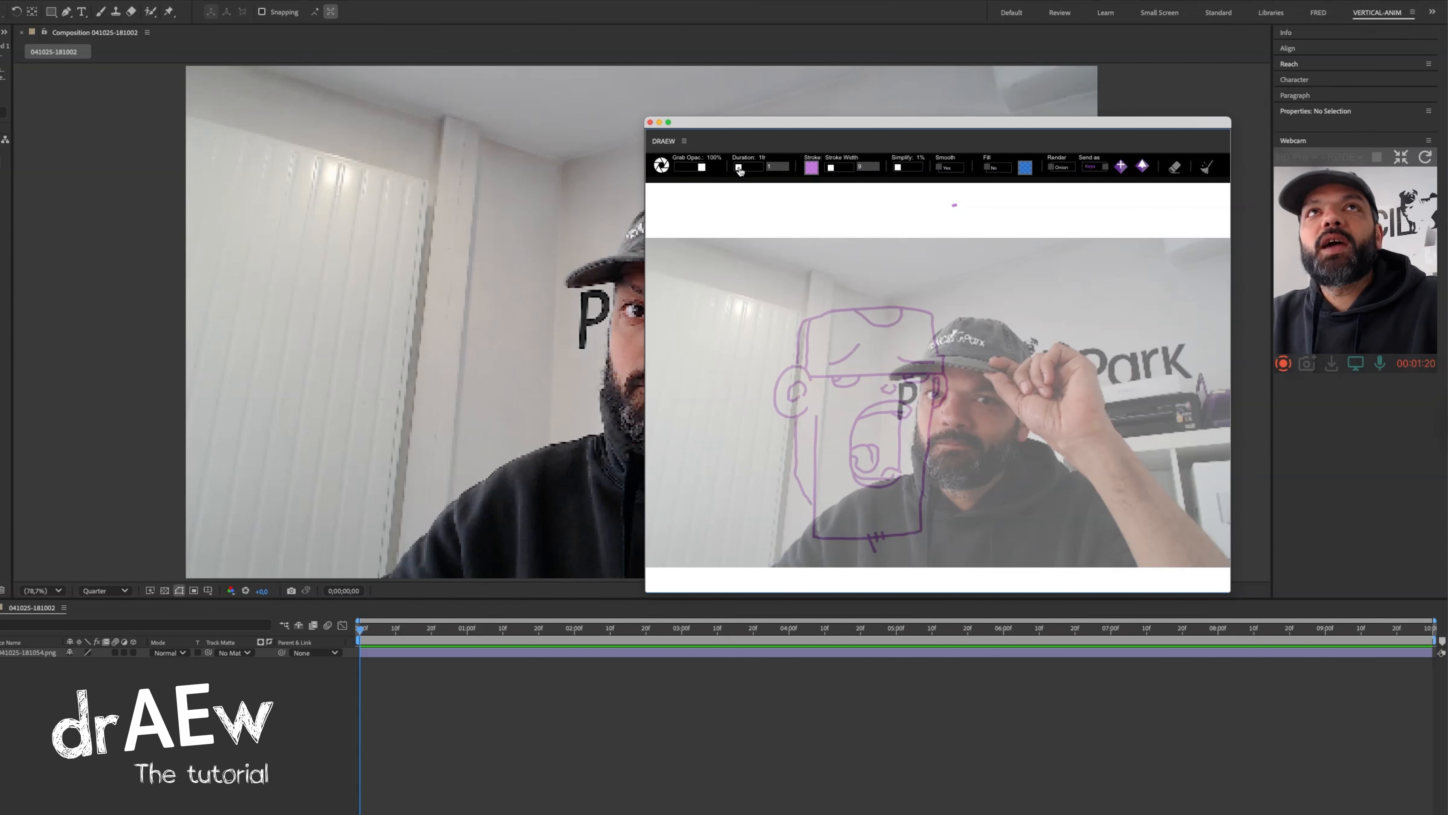
Set the frame duration to 4 frames and change the stroke colour to a translucent pink.
drag(739, 167, 731, 168)
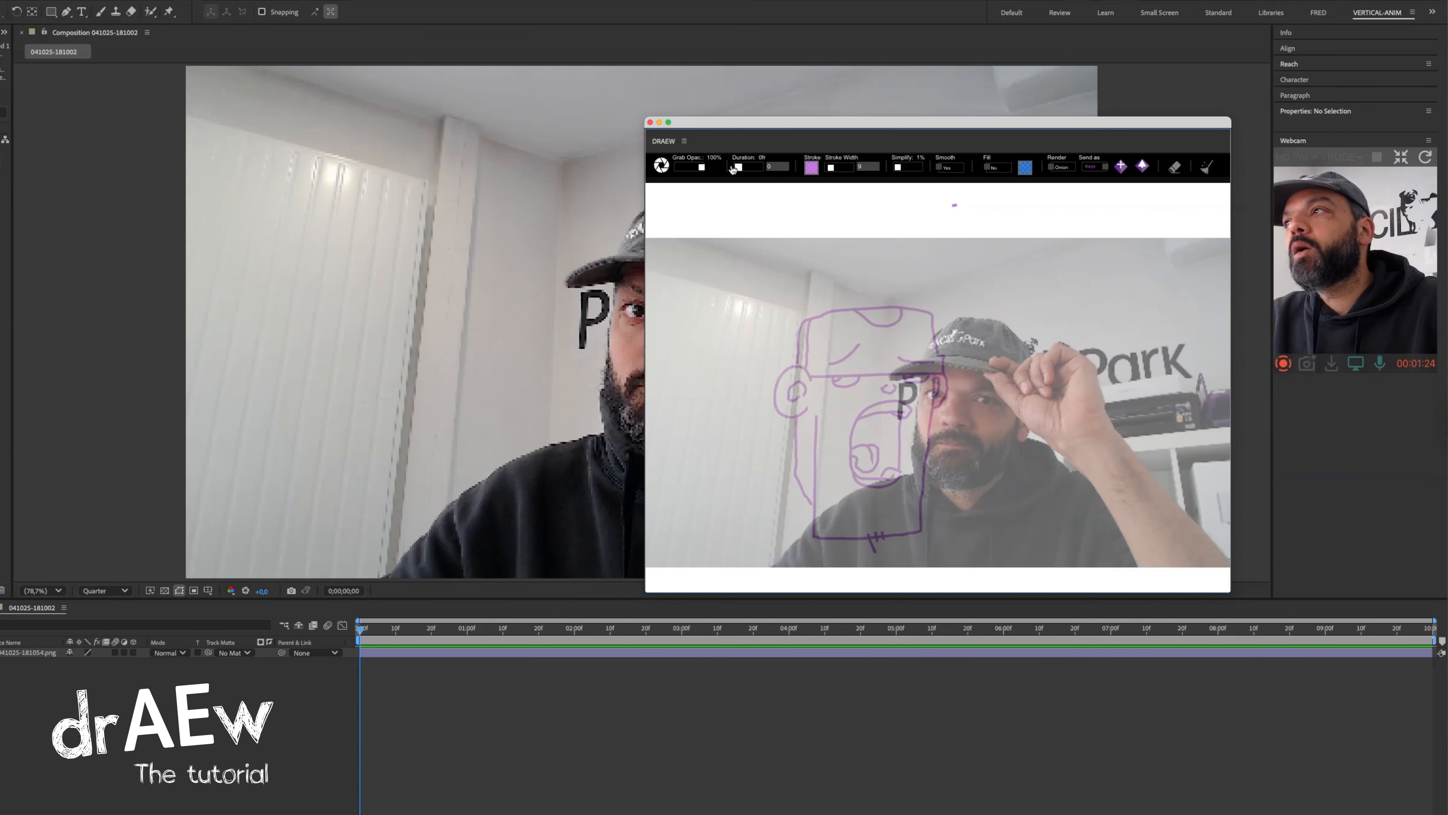
mouse_move(733, 169)
mouse_down()
mouse_move(720, 168)
mouse_move(752, 168)
mouse_move(739, 168)
mouse_up()
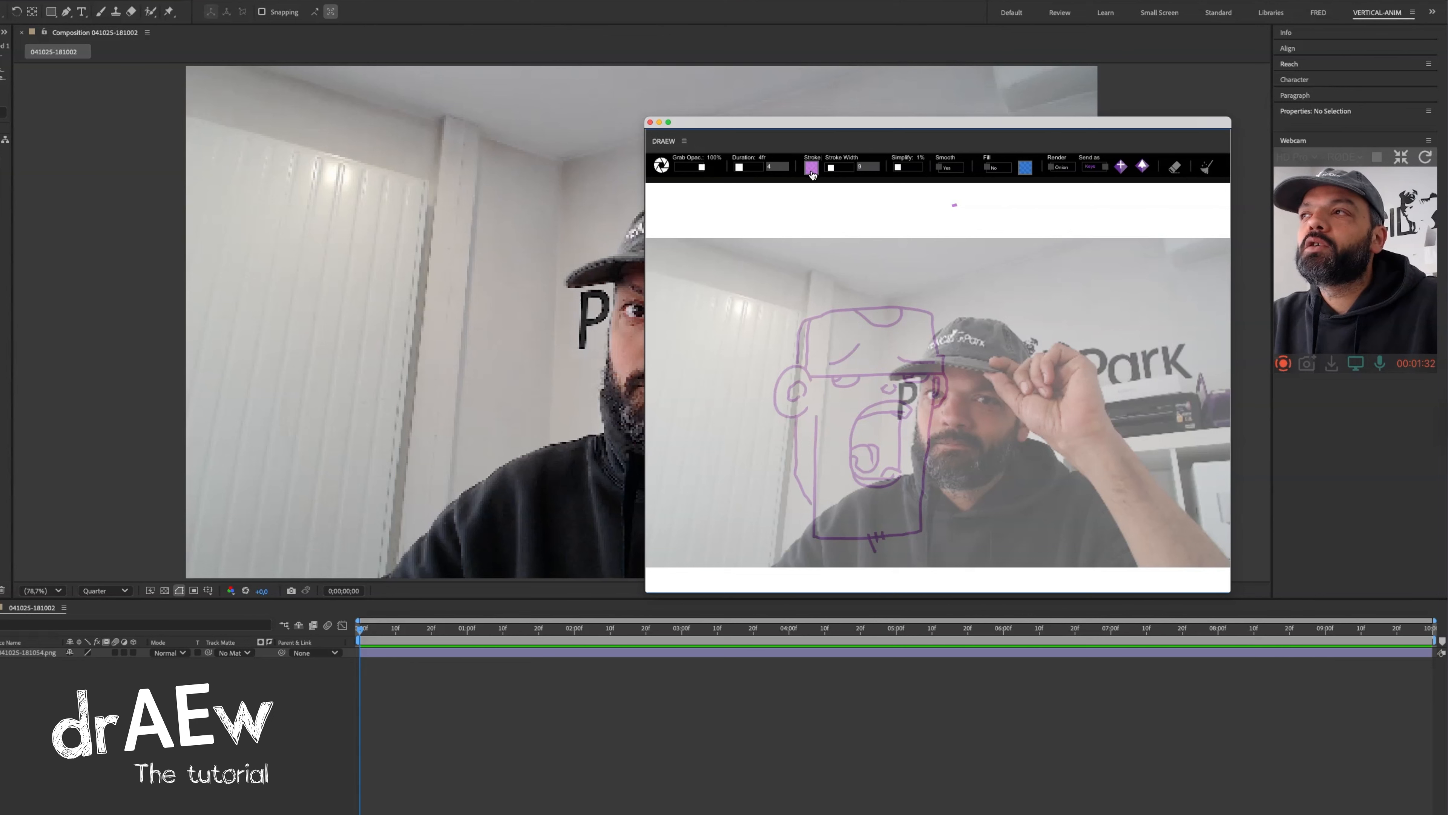
click(811, 168)
mouse_move(899, 279)
mouse_down()
mouse_move(865, 279)
mouse_move(908, 266)
mouse_up()
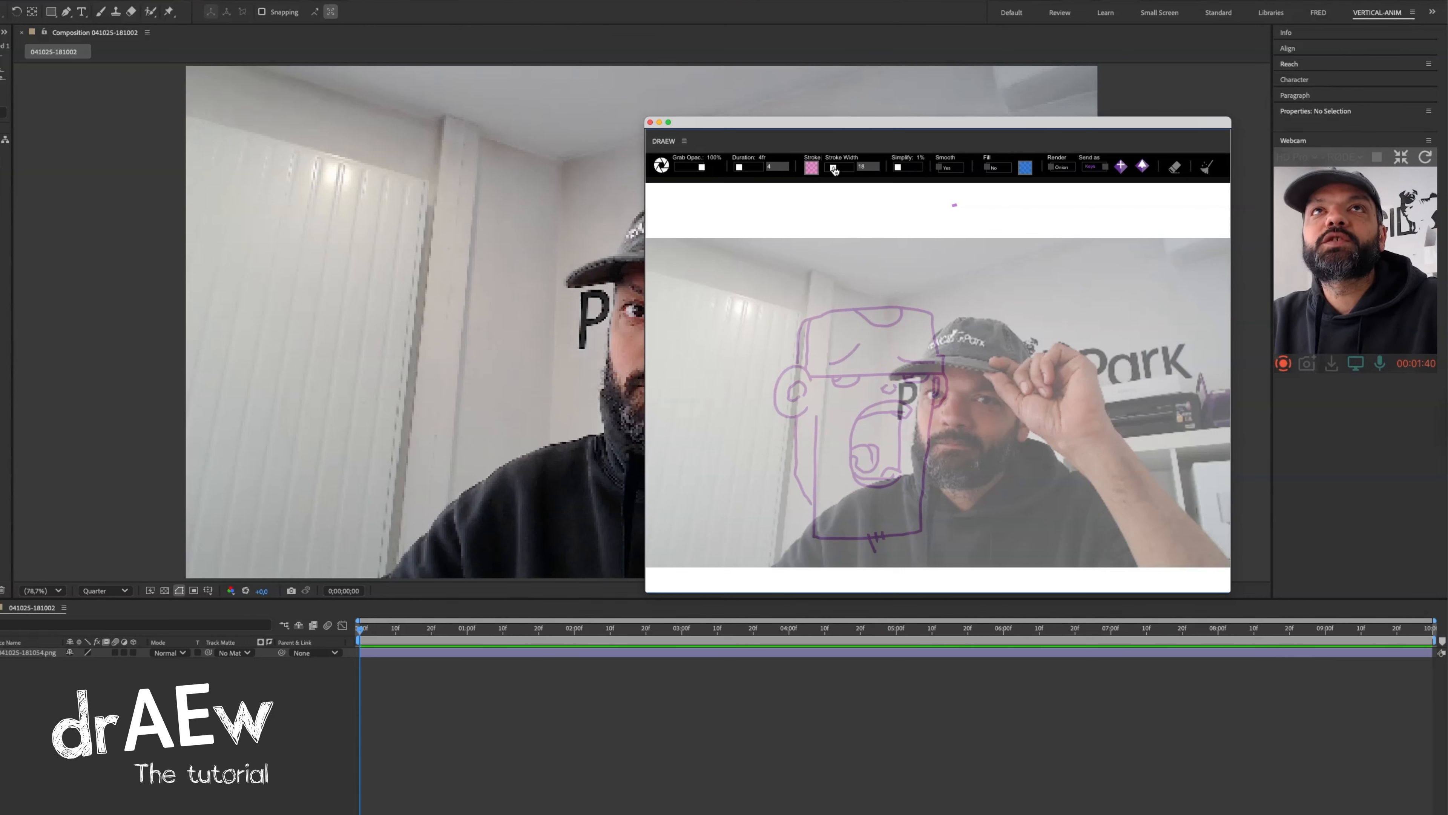
Draw large pink spirals with a thick stroke over the grabbed frame and send the canvas to the timeline as keyframes.
mouse_move(980, 251)
mouse_down()
mouse_move(846, 239)
mouse_move(811, 264)
mouse_move(784, 345)
mouse_move(853, 460)
mouse_move(1041, 434)
mouse_move(1032, 320)
mouse_move(900, 340)
mouse_move(900, 415)
mouse_move(971, 407)
mouse_up()
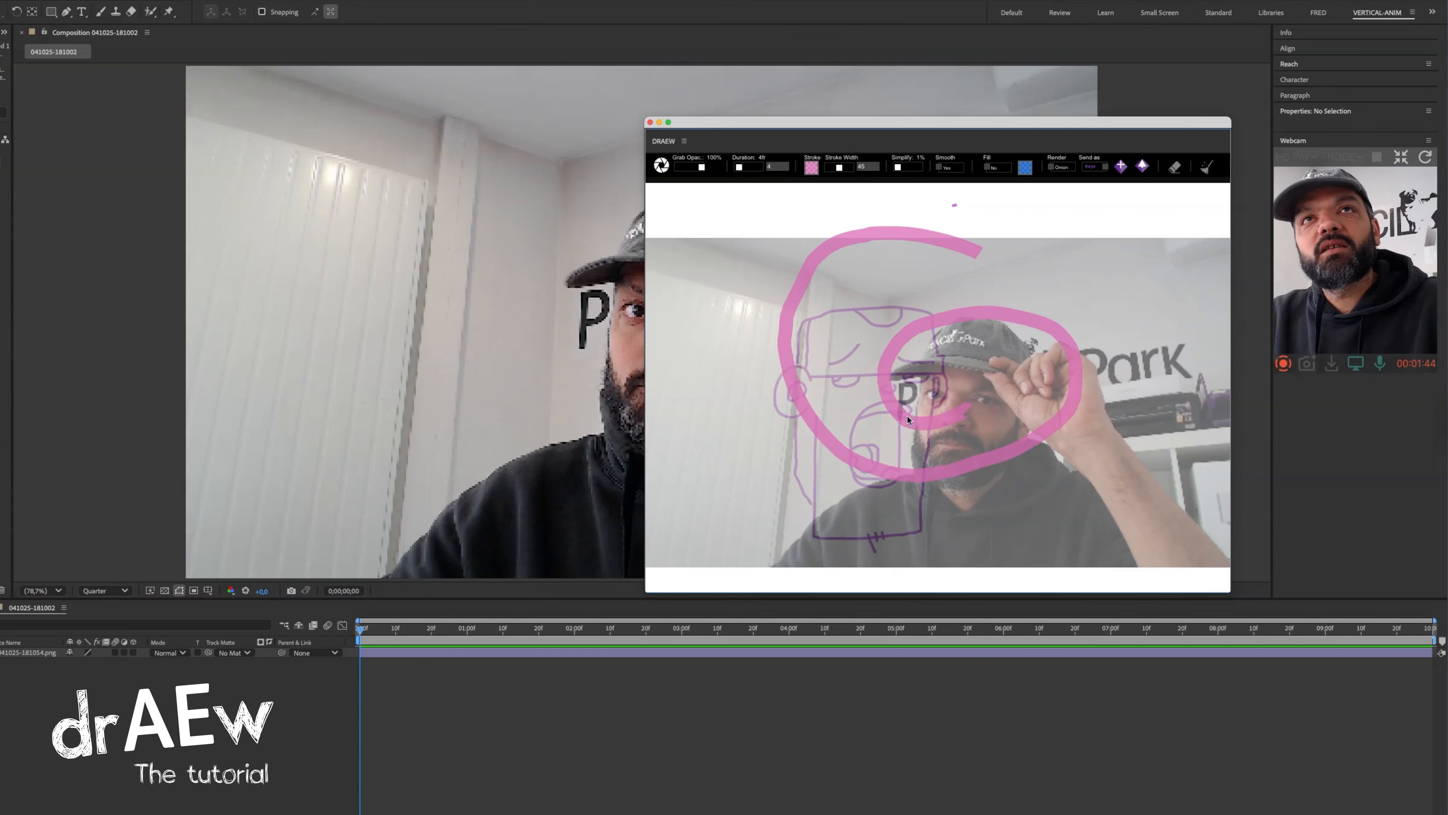
mouse_move(739, 266)
mouse_down()
mouse_move(710, 282)
mouse_move(689, 421)
mouse_move(758, 388)
mouse_move(717, 341)
mouse_move(713, 380)
mouse_up()
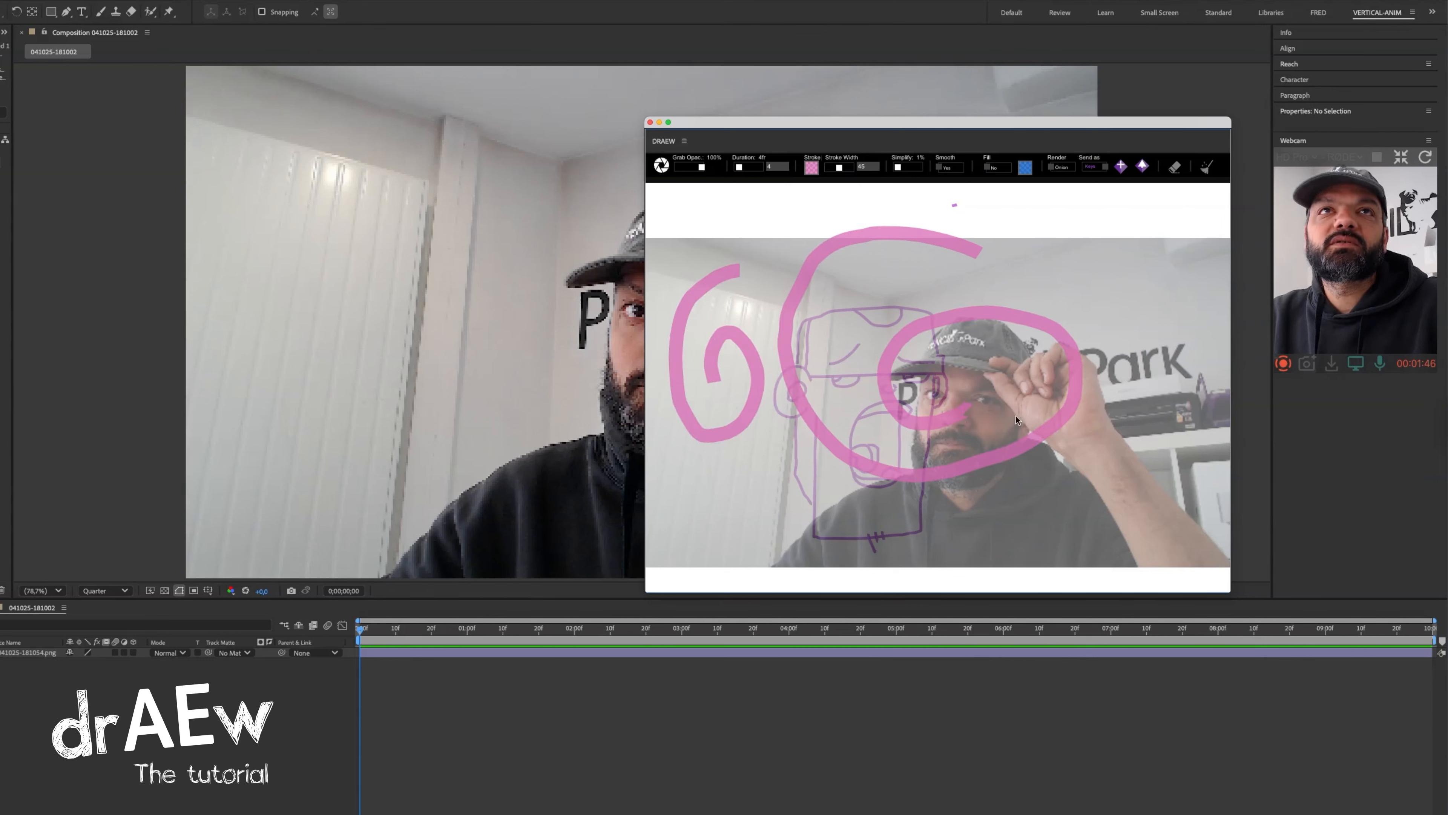
click(1060, 264)
mouse_move(1044, 268)
mouse_down()
mouse_move(1018, 382)
mouse_move(1044, 395)
mouse_up()
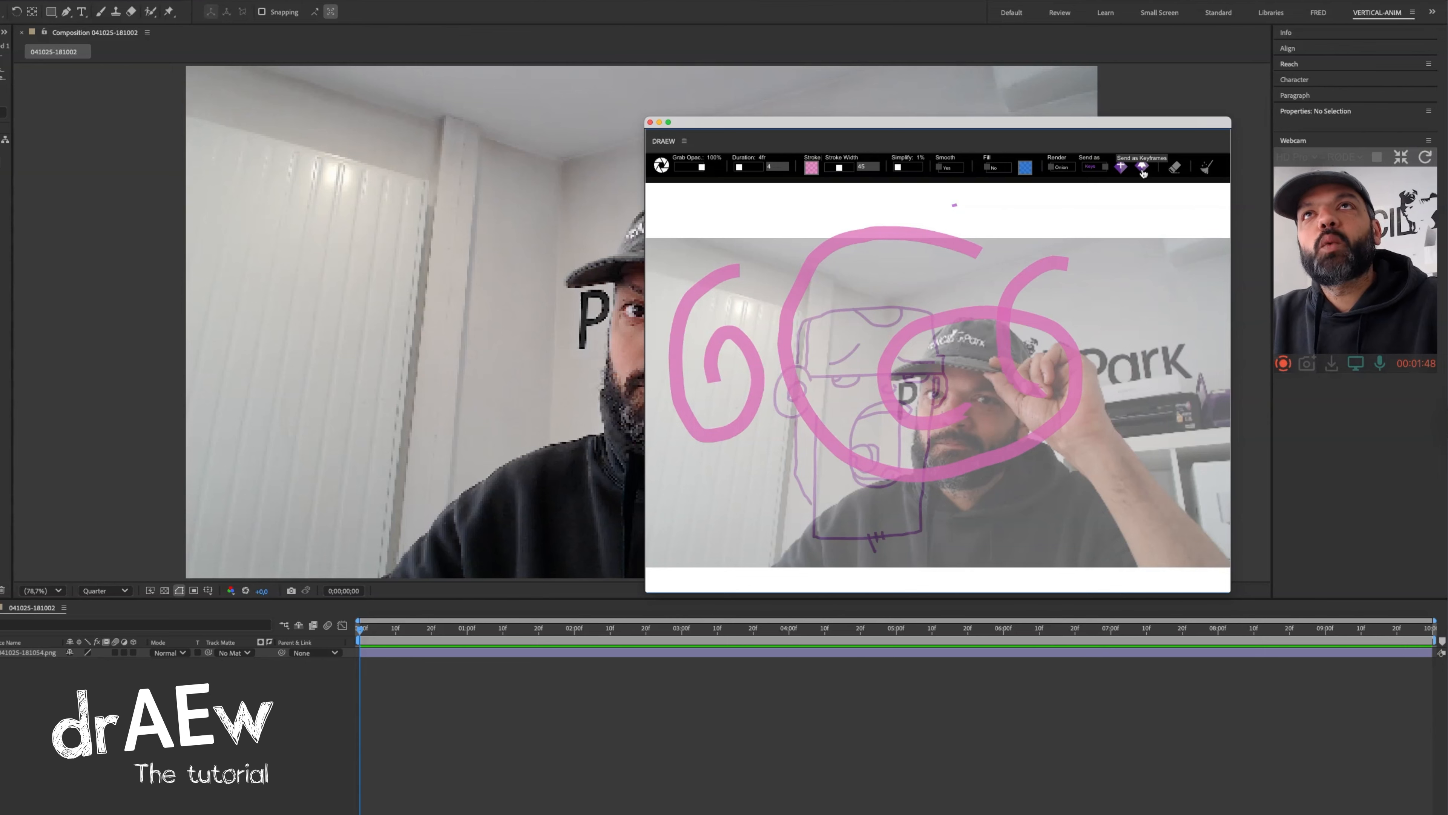
click(1142, 167)
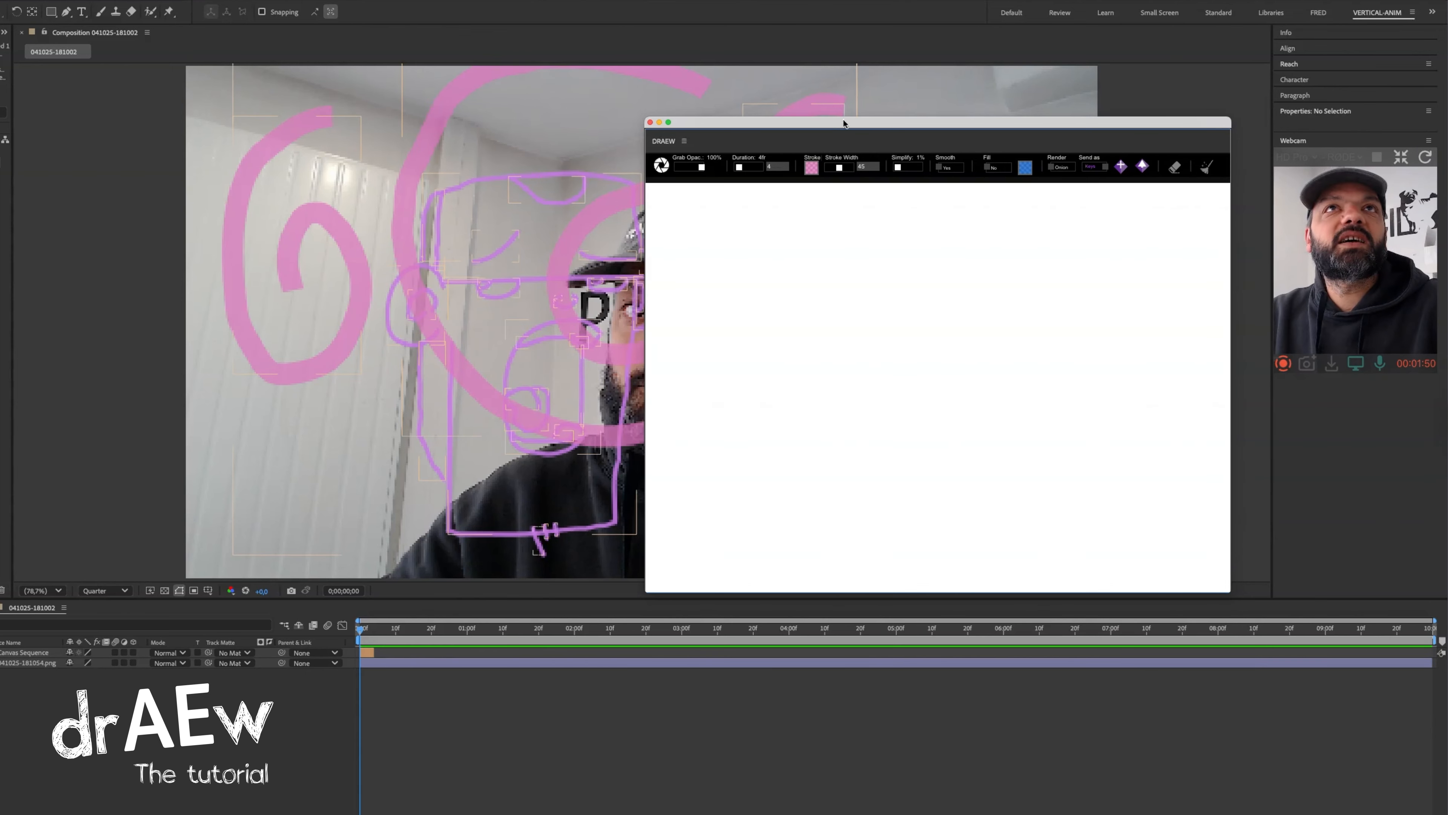
Reduce the stroke width and draw two zigzag lines, the second one with Simplify set to 51%.
drag(838, 125, 1249, 152)
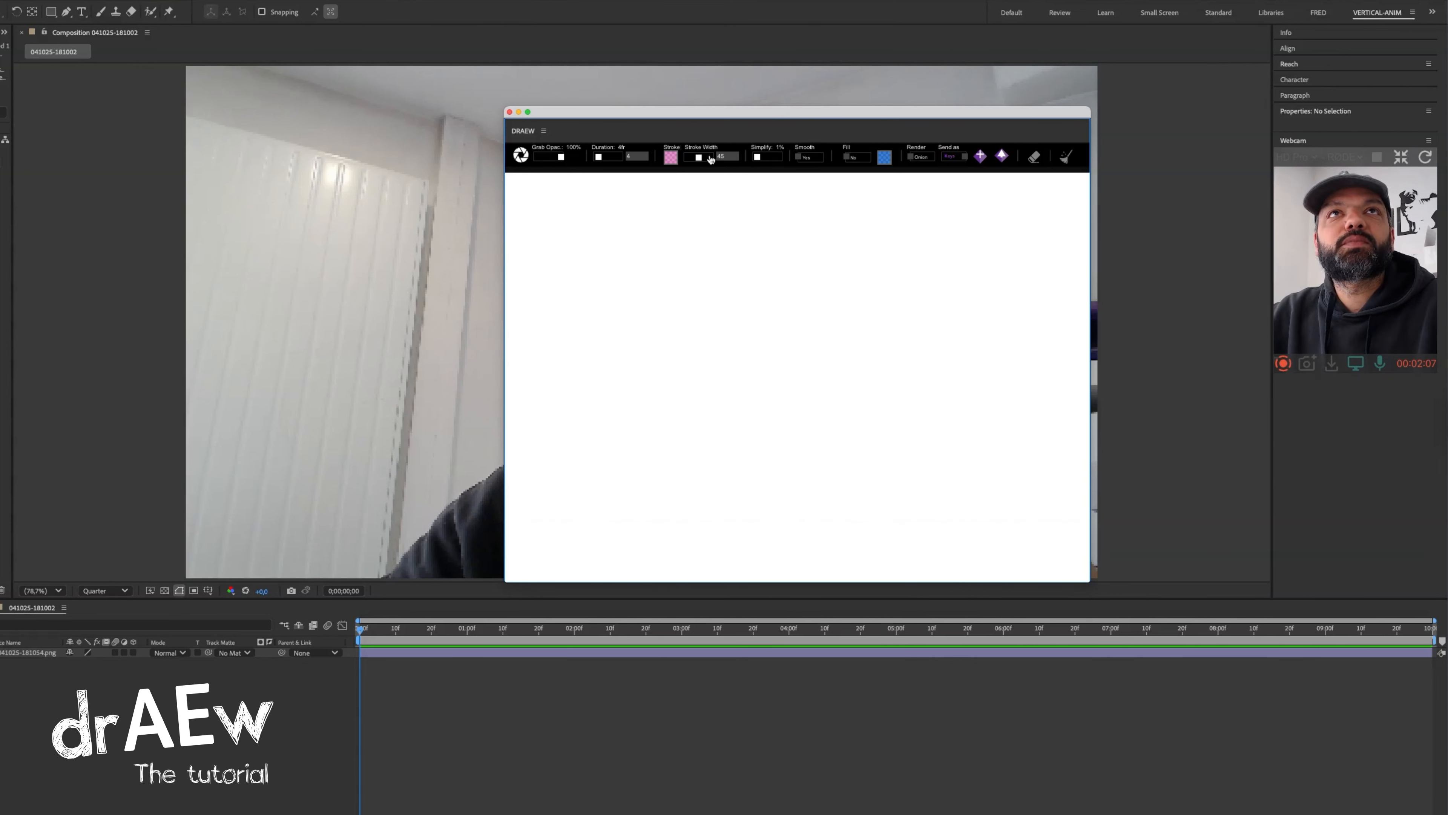
drag(697, 160, 690, 162)
mouse_move(856, 255)
mouse_down()
mouse_move(762, 259)
mouse_move(768, 298)
mouse_move(684, 339)
mouse_move(705, 401)
mouse_move(664, 530)
mouse_up()
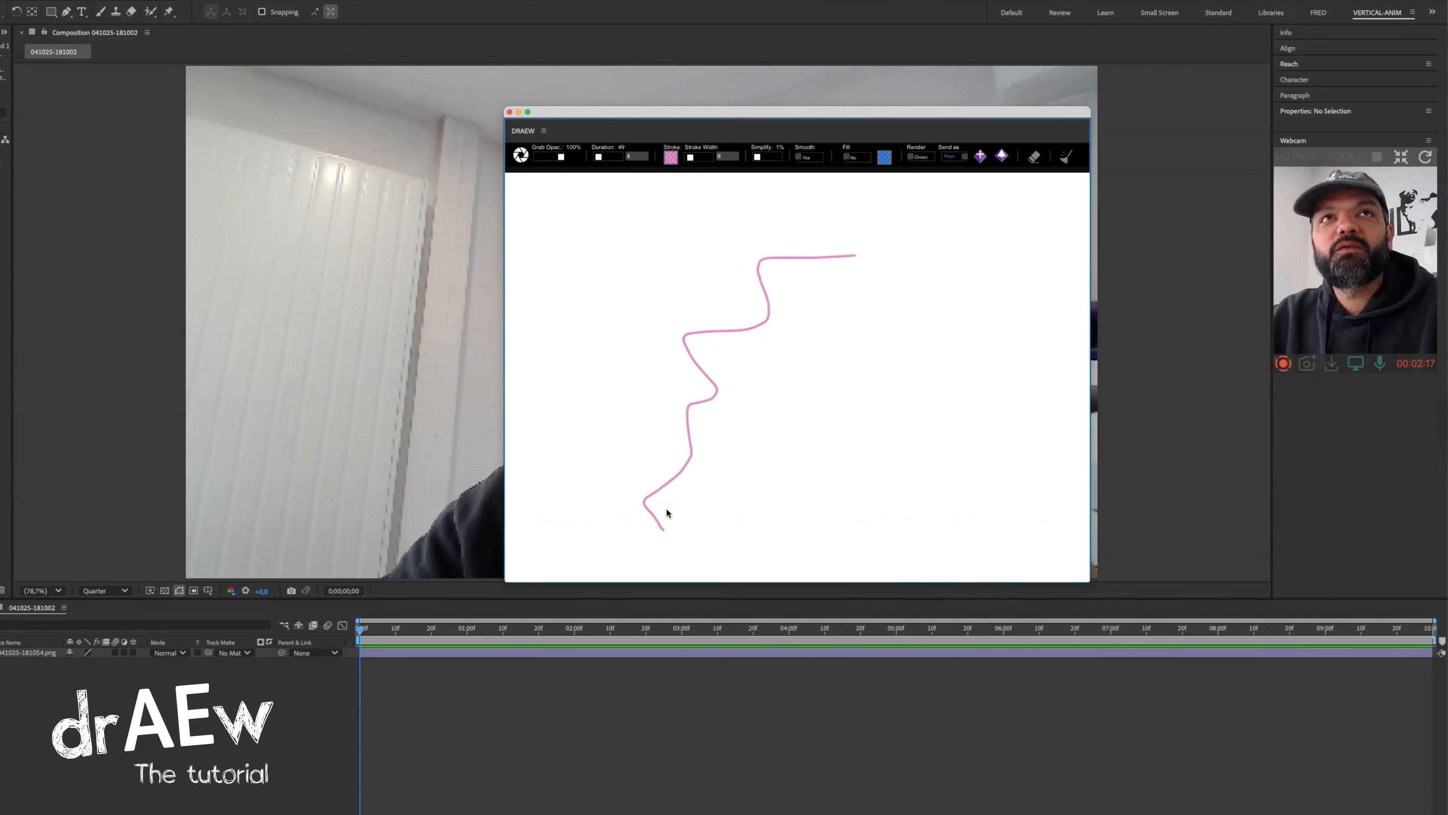
drag(757, 158, 770, 161)
mouse_move(931, 256)
mouse_down()
mouse_move(854, 288)
mouse_move(864, 308)
mouse_move(828, 336)
mouse_move(812, 410)
mouse_up()
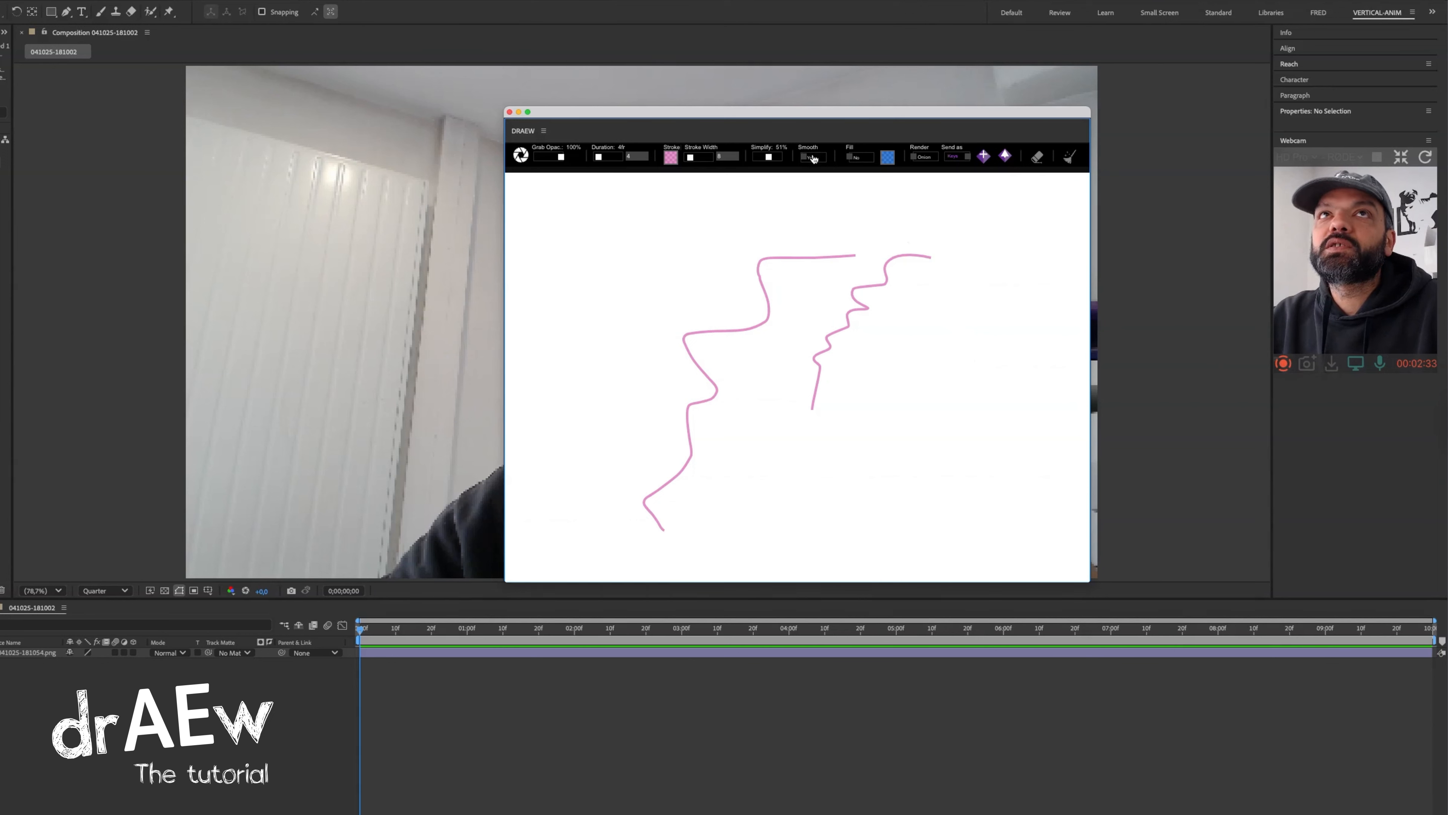
Turn on path smoothing and draw two more wavy lines beside the existing ones.
click(814, 156)
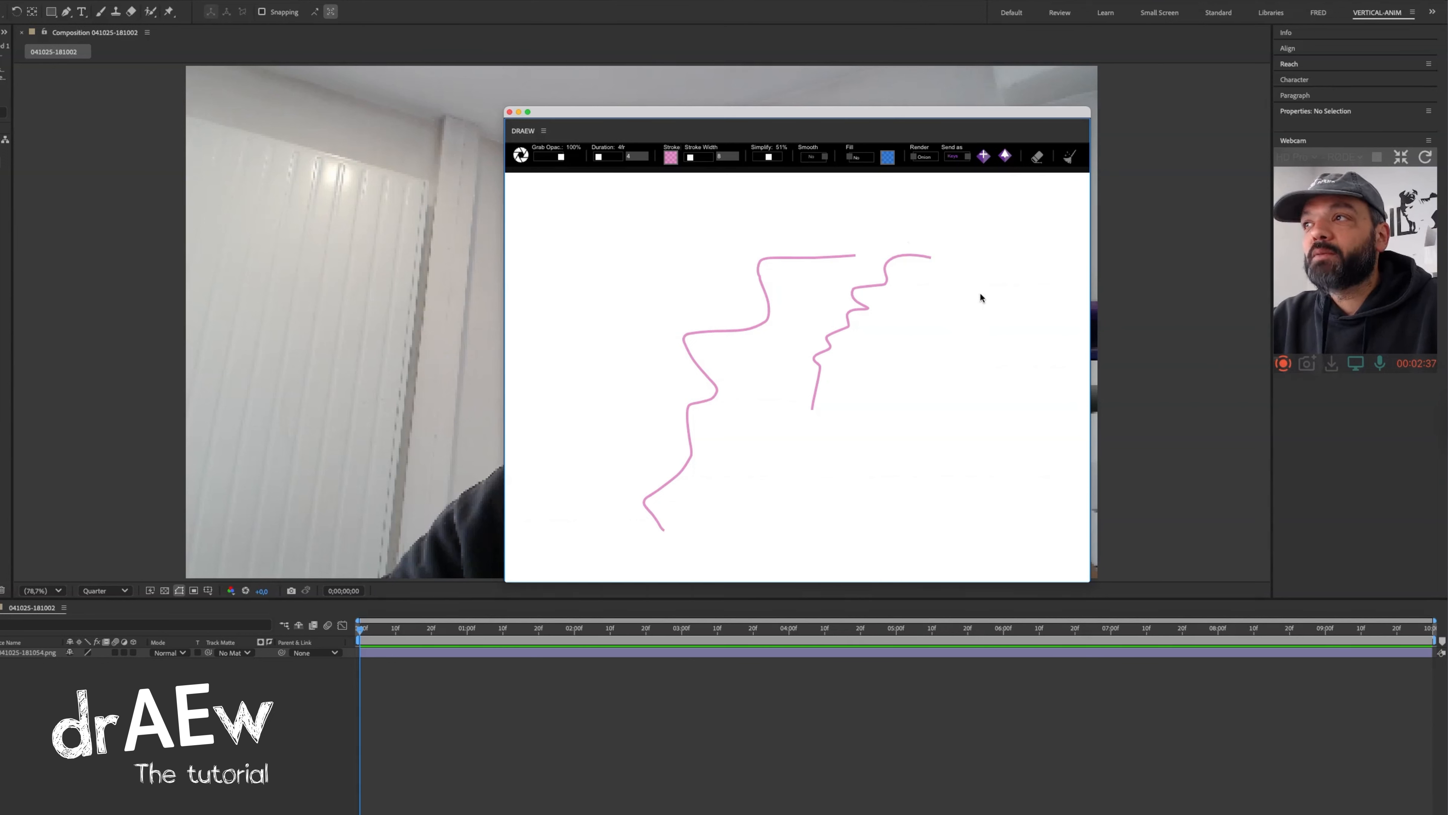
mouse_move(981, 287)
mouse_down()
mouse_move(940, 289)
mouse_move(941, 317)
mouse_move(877, 398)
mouse_move(882, 434)
mouse_move(864, 467)
mouse_up()
drag(998, 301, 948, 457)
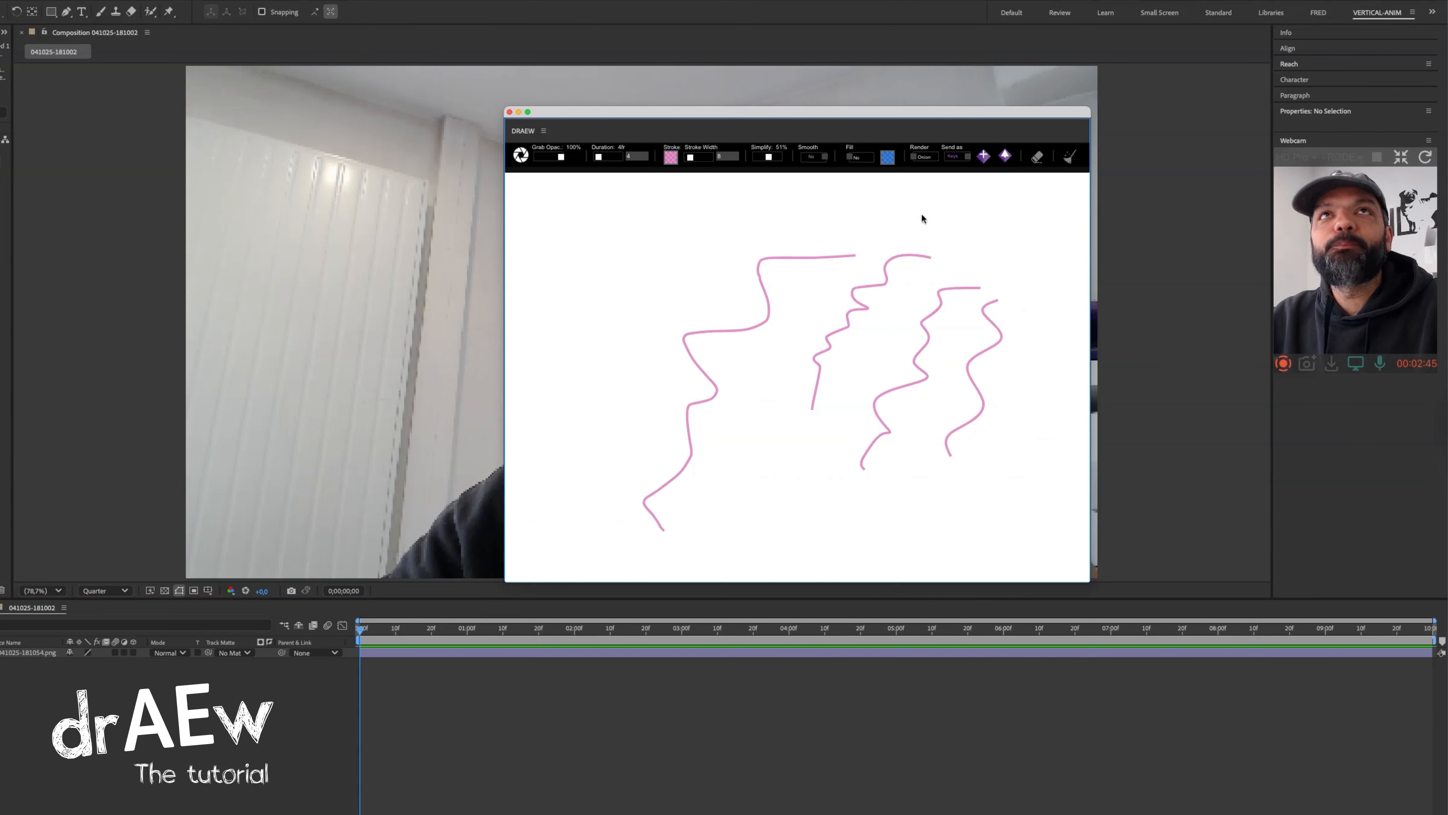
Set the fill colour to semi-transparent blue #0623c9a5, enable fill and draw a large closed shape over the lines.
click(888, 157)
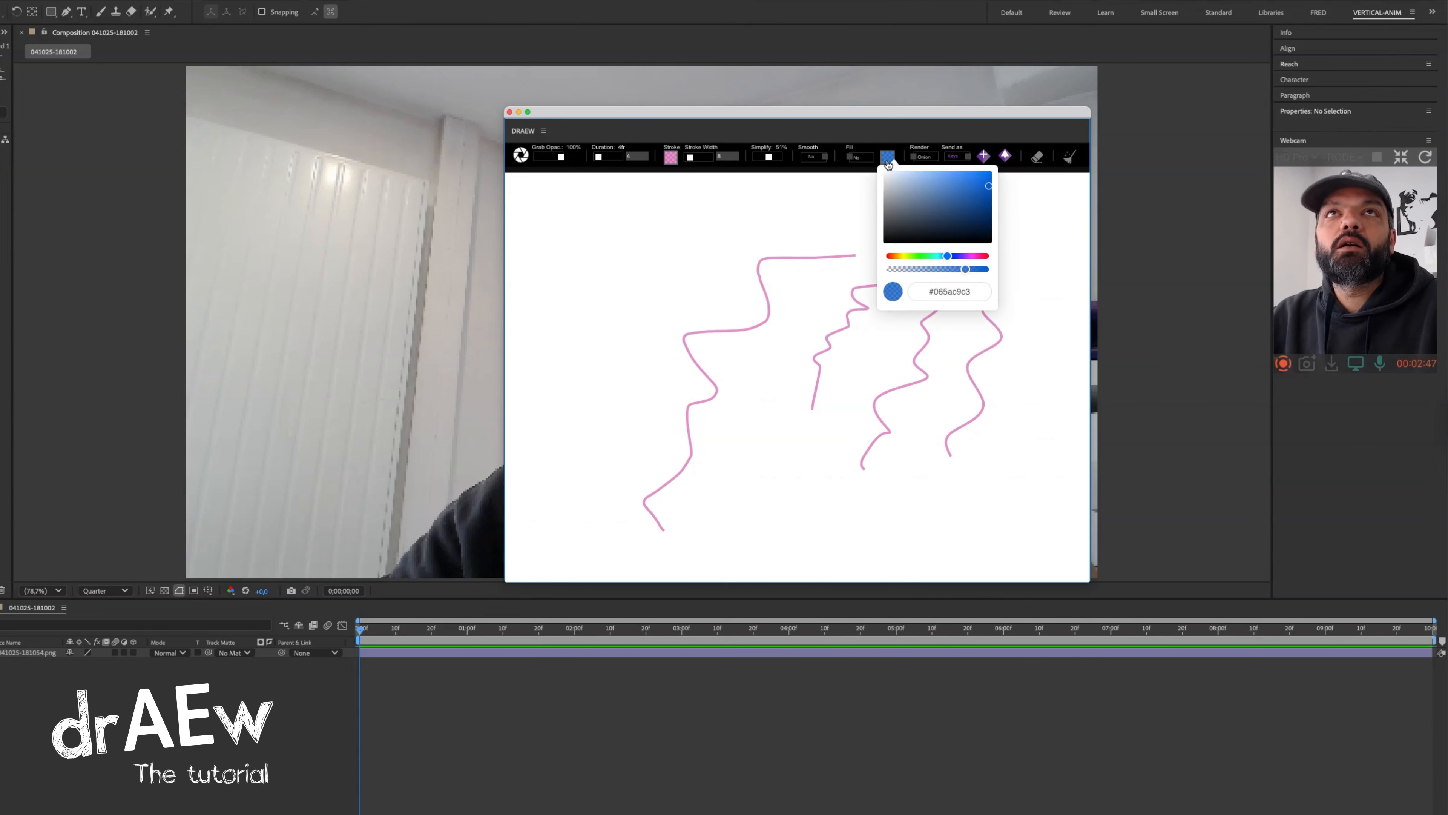
mouse_move(946, 257)
mouse_down()
mouse_move(921, 257)
mouse_move(944, 257)
mouse_move(924, 272)
mouse_move(961, 272)
mouse_move(953, 257)
mouse_up()
click(966, 269)
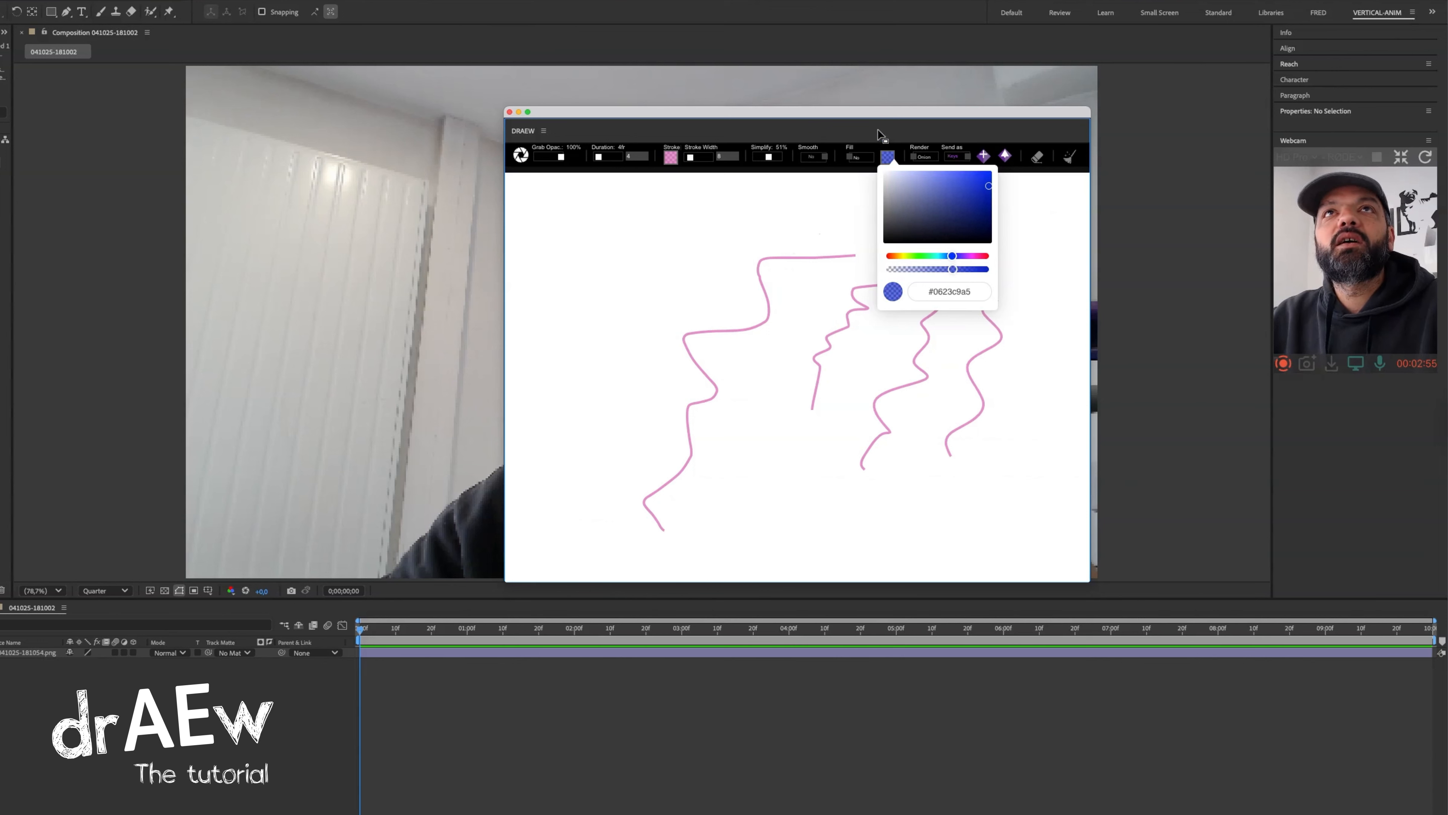
click(862, 159)
mouse_move(782, 209)
mouse_down()
mouse_move(623, 215)
mouse_move(580, 292)
mouse_move(591, 368)
mouse_move(732, 448)
mouse_move(869, 351)
mouse_move(851, 242)
mouse_move(784, 210)
mouse_up()
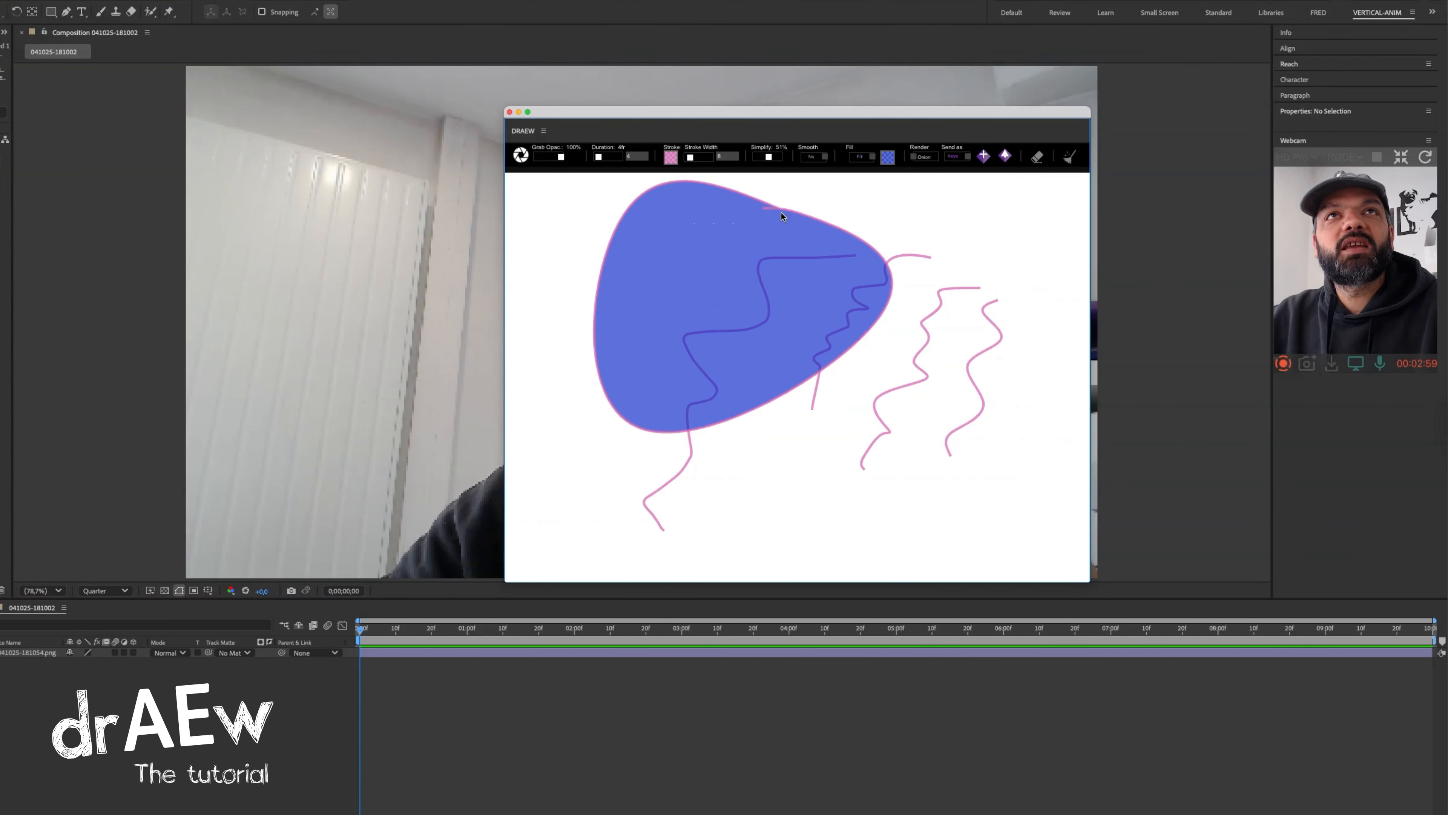
mouse_move(747, 270)
mouse_down()
mouse_move(711, 265)
mouse_move(684, 359)
mouse_move(792, 349)
mouse_move(797, 260)
mouse_move(747, 269)
mouse_up()
Lower the Simplify amount, turn smoothing off and draw more filled shapes on the canvas.
drag(769, 156, 758, 157)
click(812, 157)
mouse_move(935, 446)
mouse_down()
mouse_move(954, 536)
mouse_move(927, 484)
mouse_up()
mouse_move(945, 376)
mouse_down()
mouse_move(935, 508)
mouse_move(1002, 484)
mouse_move(979, 347)
mouse_move(939, 381)
mouse_up()
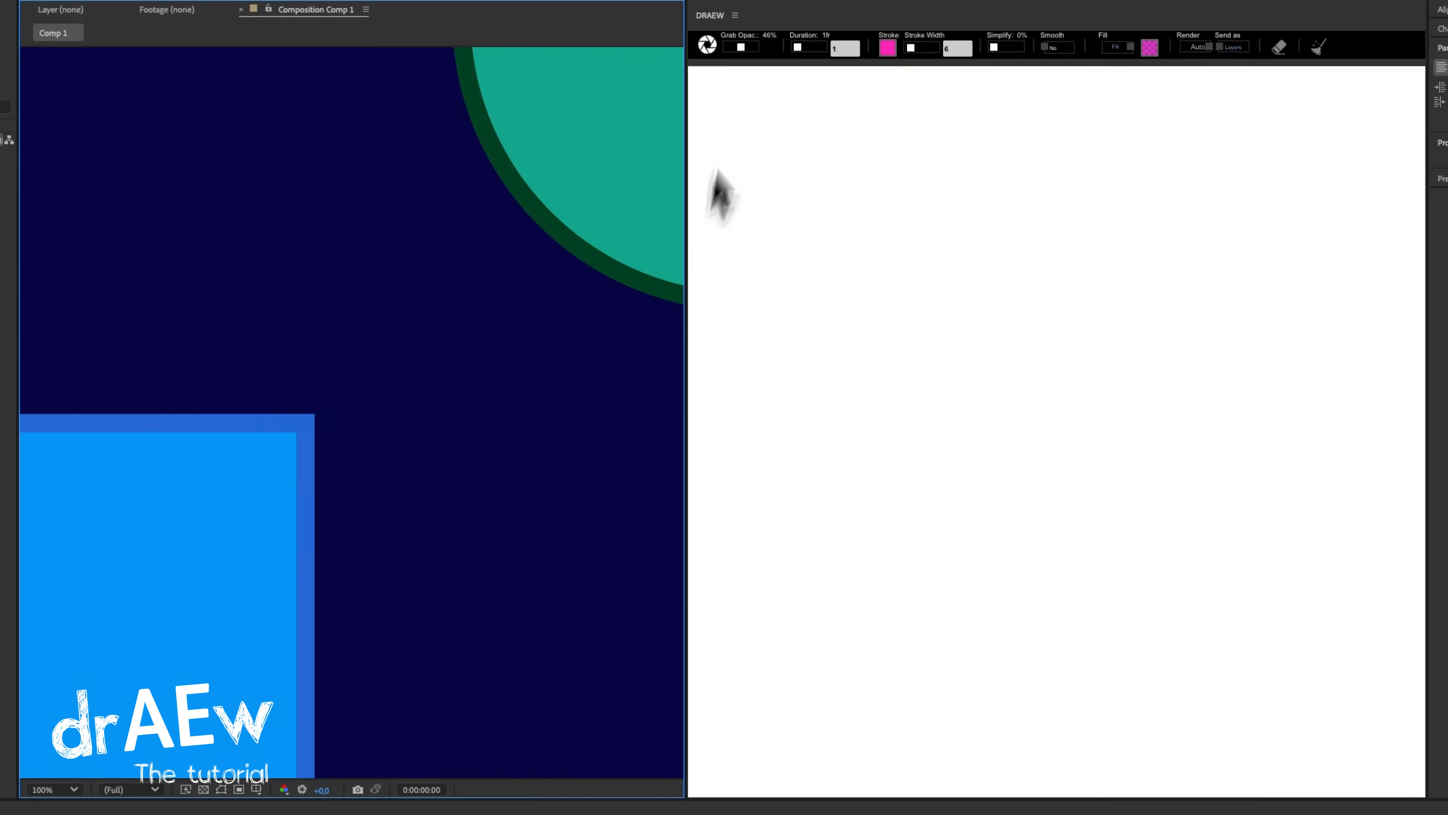
Grab the Comp 1 frame at 75% opacity and draw a rising trail of overlapping pink blobs above the blue square.
click(707, 44)
drag(740, 47, 748, 46)
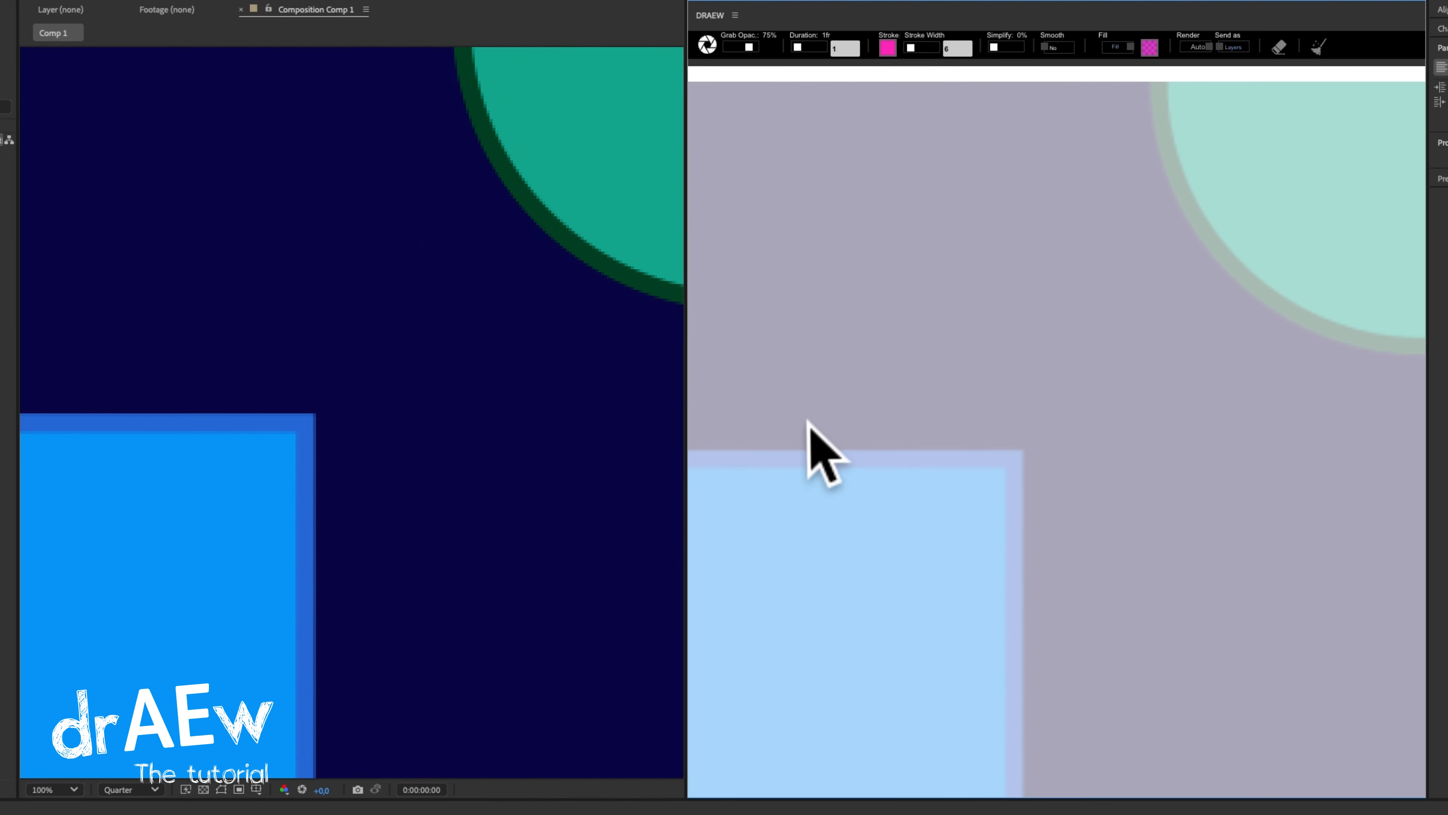
mouse_move(818, 439)
mouse_down()
mouse_move(804, 413)
mouse_move(838, 394)
mouse_move(851, 420)
mouse_move(820, 443)
mouse_up()
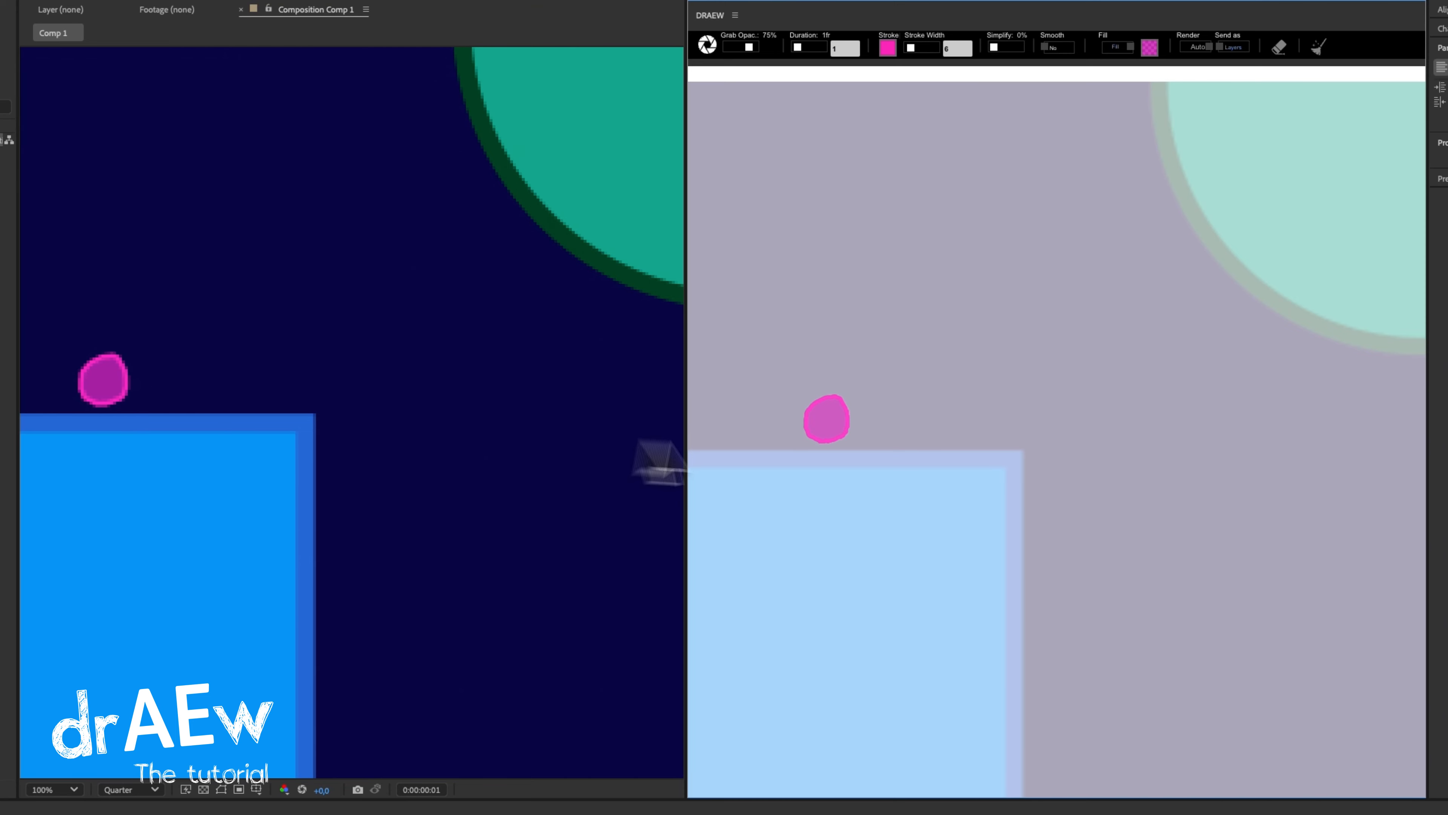
drag(841, 386, 831, 395)
mouse_move(848, 423)
mouse_down()
mouse_move(839, 389)
mouse_move(866, 374)
mouse_move(903, 384)
mouse_move(908, 337)
mouse_move(940, 352)
mouse_up()
Change the fill and stroke colours to purple and extend the blob trail up and then downward, finishing in blue.
click(1149, 47)
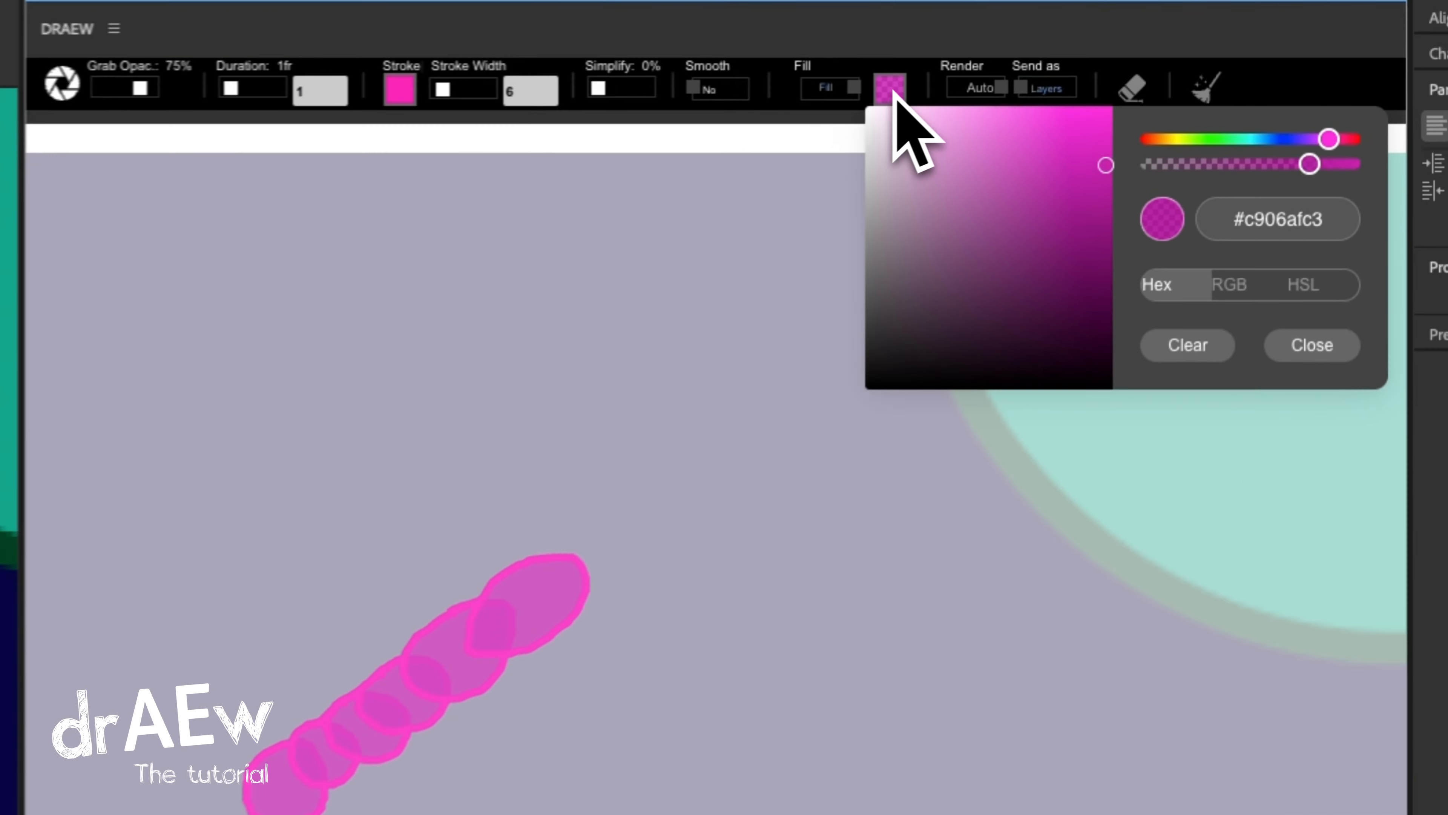
drag(1383, 73, 1377, 75)
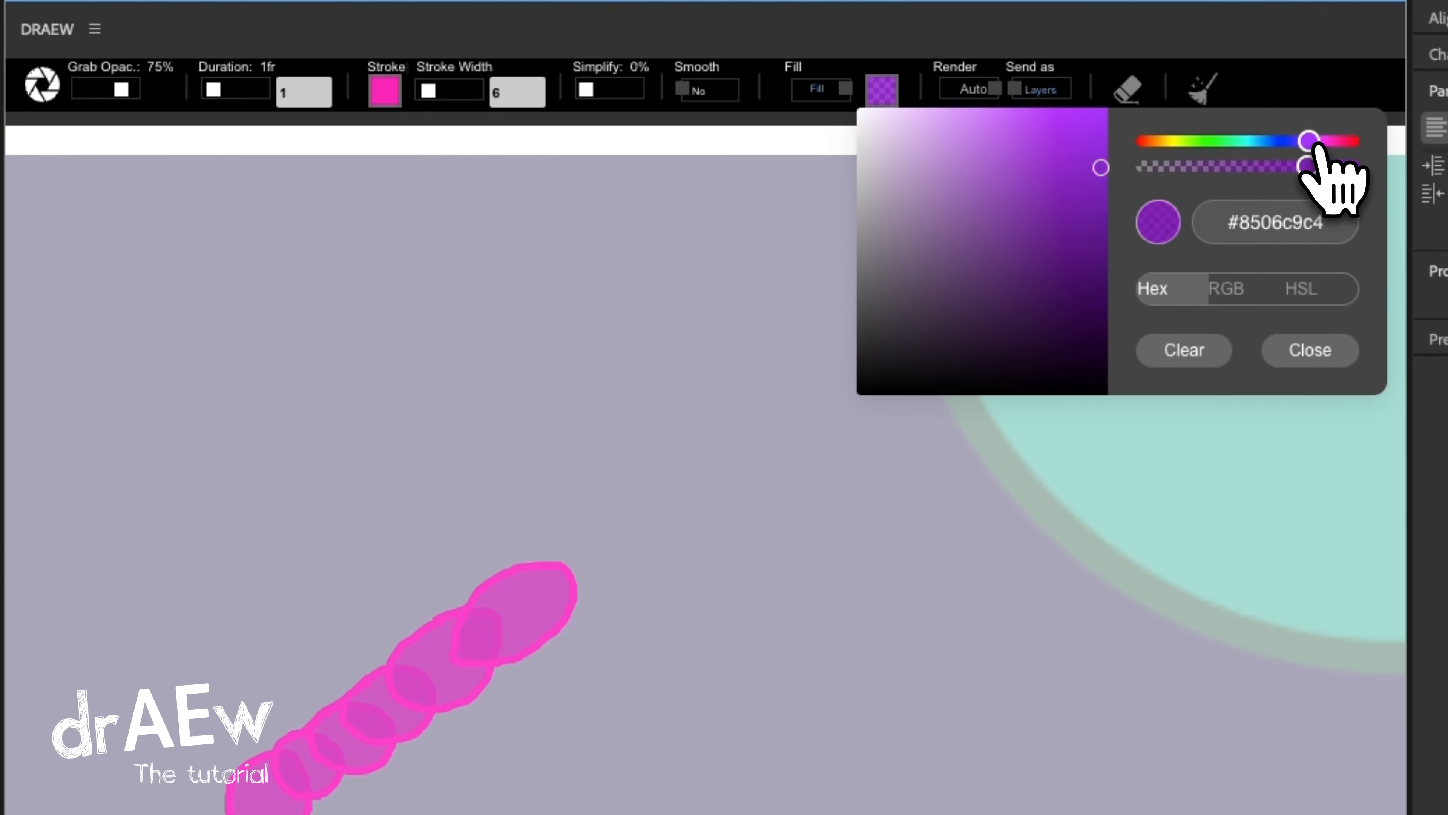
click(385, 91)
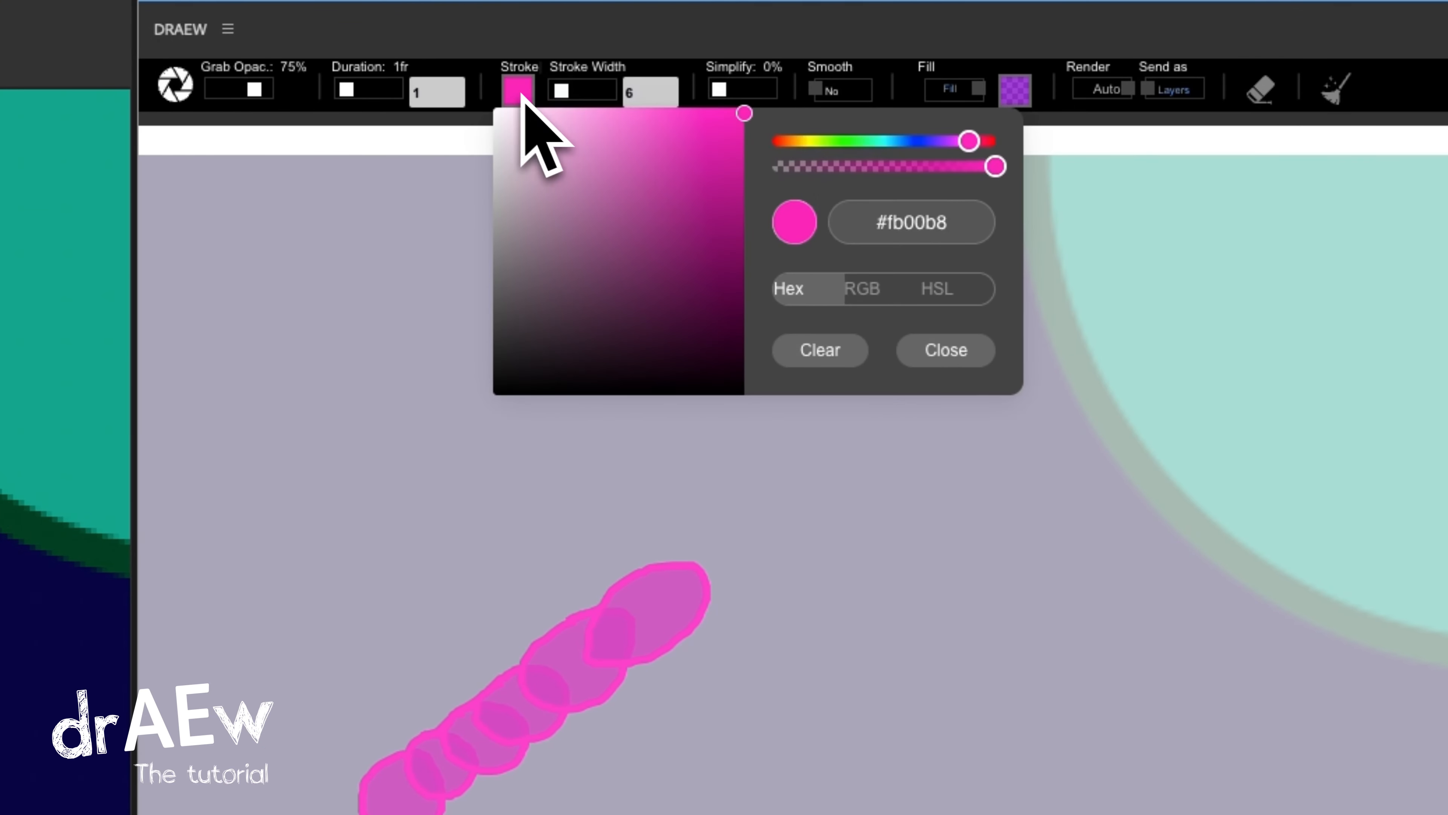
drag(844, 144, 825, 145)
mouse_move(683, 541)
mouse_down()
mouse_move(618, 621)
mouse_move(746, 590)
mouse_move(697, 529)
mouse_up()
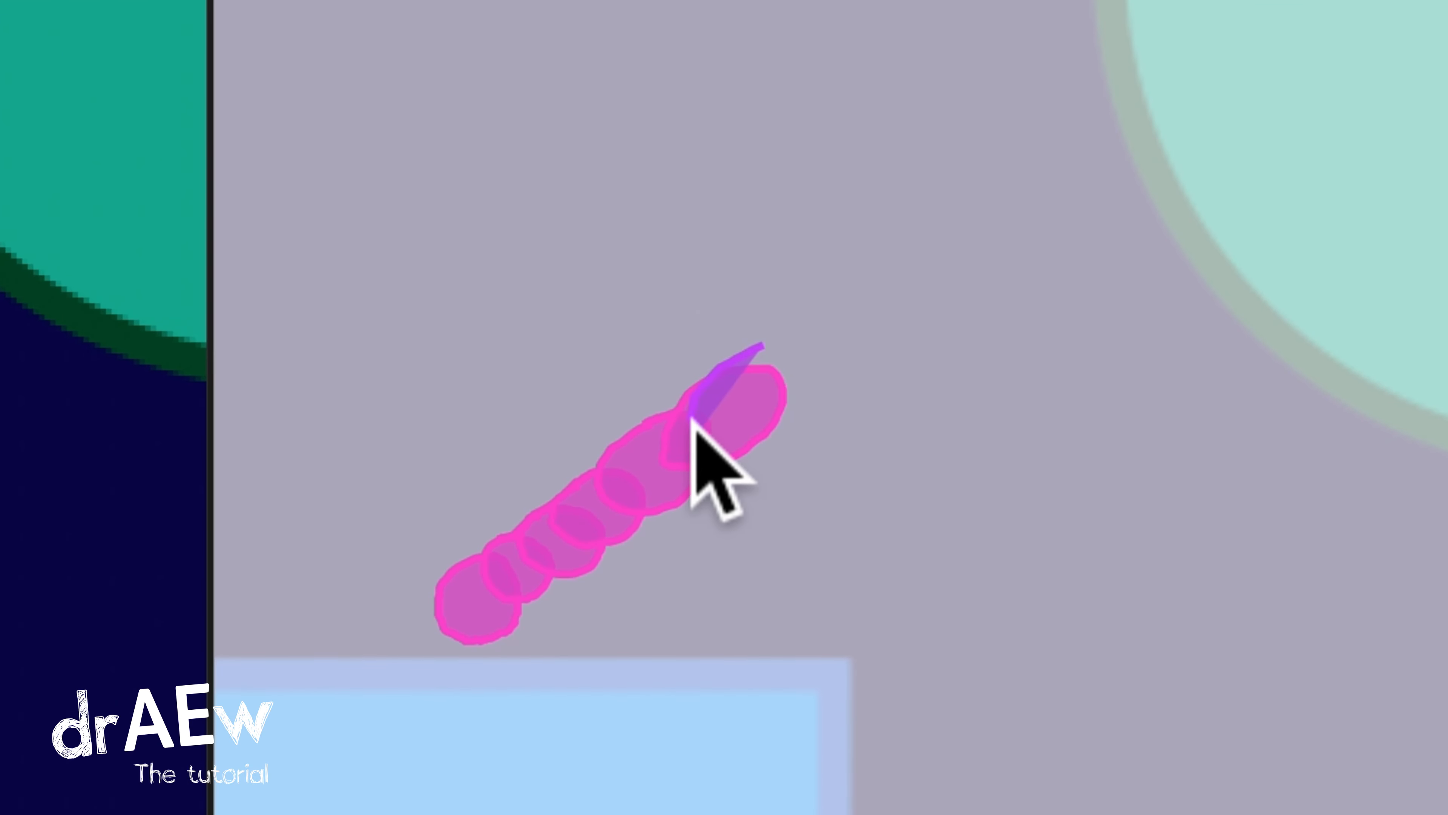
mouse_move(982, 280)
mouse_down()
mouse_move(1119, 253)
mouse_move(1190, 288)
mouse_move(1139, 414)
mouse_move(1145, 479)
mouse_move(1109, 660)
mouse_move(1135, 758)
mouse_up()
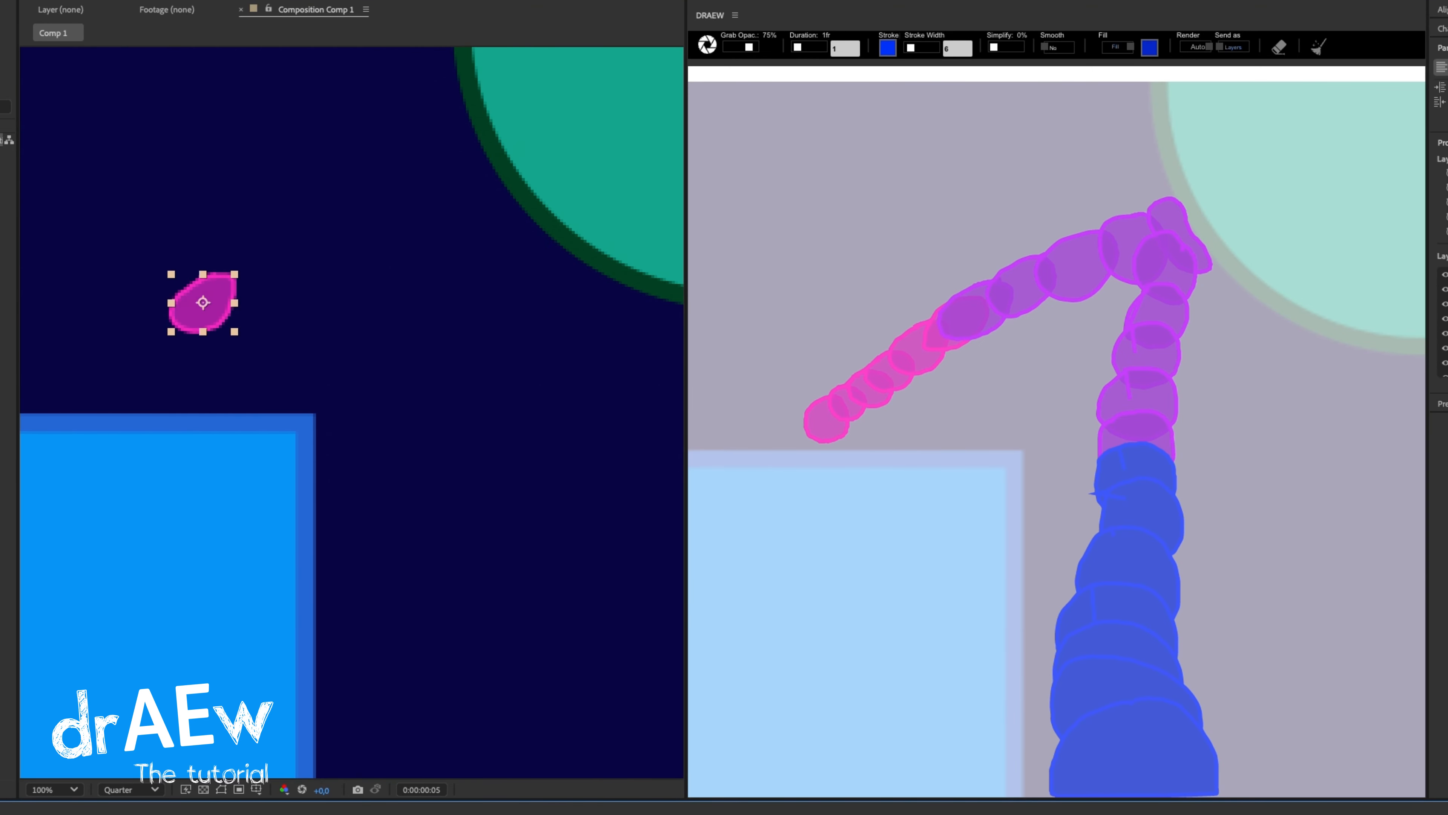
Change the selected pink shape layer's stroke to white and its fill to green in the composition.
click(402, 1)
mouse_move(669, 485)
mouse_down()
mouse_move(647, 392)
mouse_move(555, 393)
mouse_up()
click(846, 398)
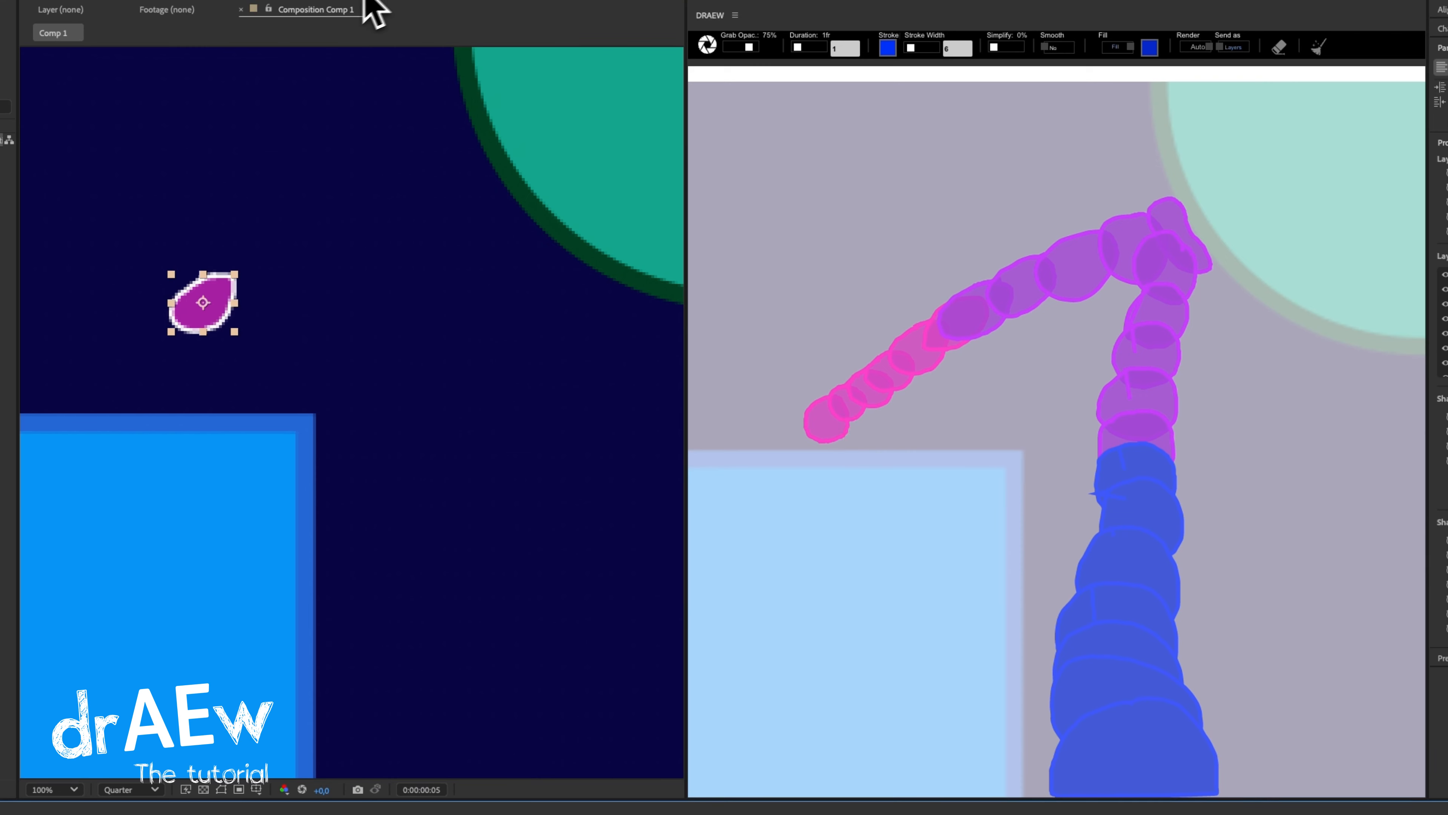
click(349, 8)
drag(762, 475, 763, 521)
click(855, 399)
Set the composition preview resolution to Full and play back the blob animation.
click(124, 791)
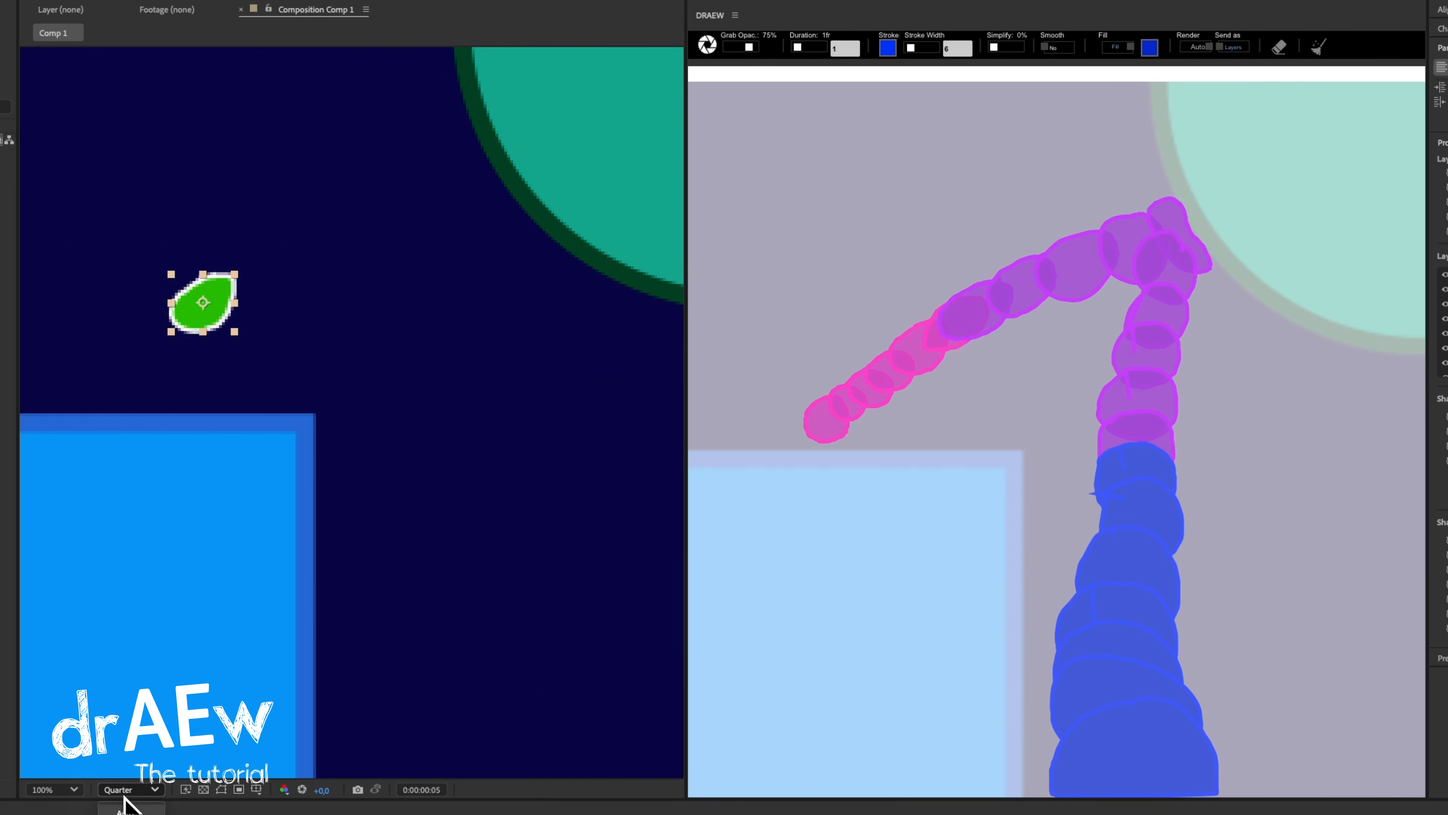
click(125, 813)
key(space)
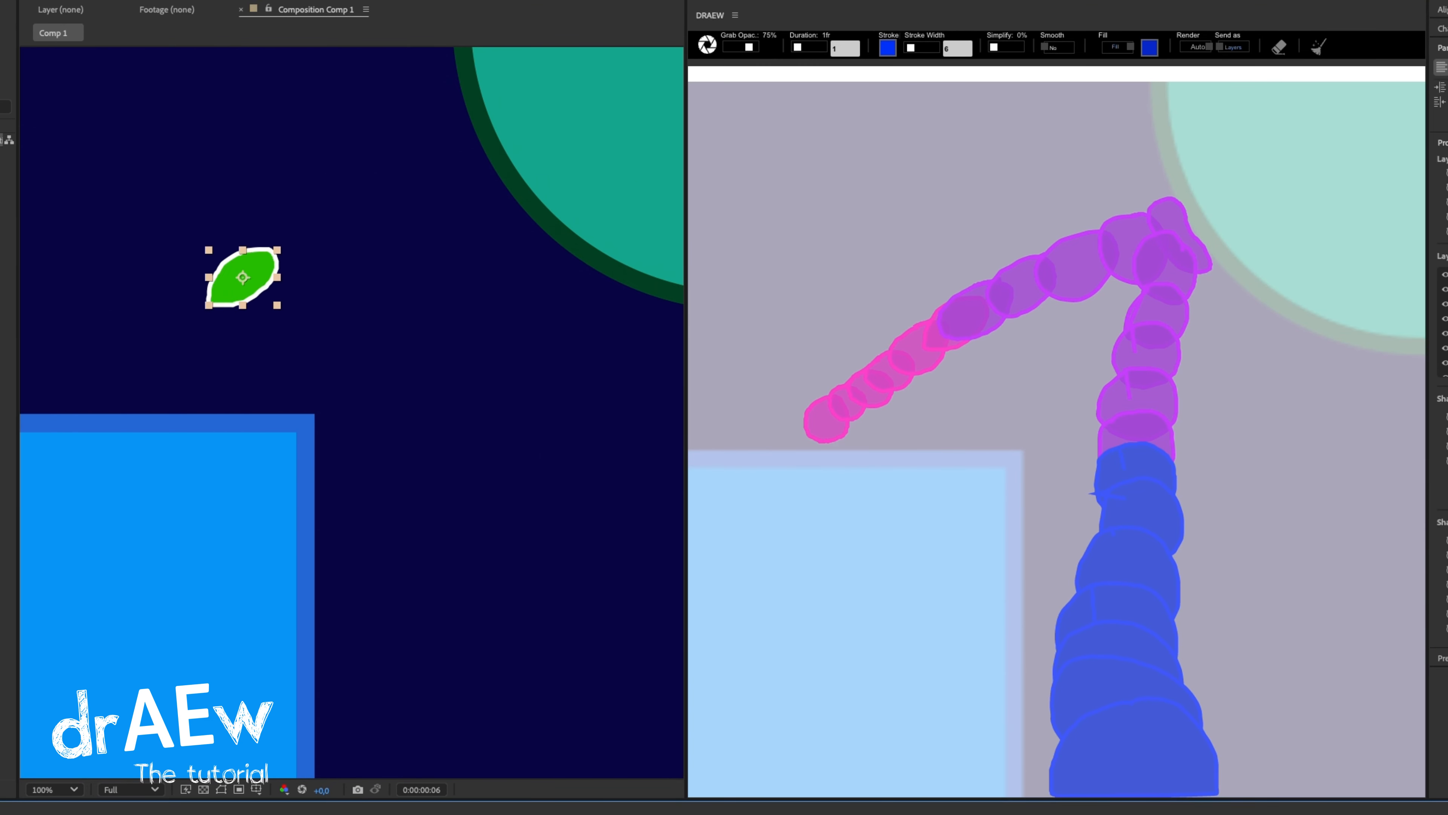
Clear the drawing canvas, grab the current frame and draw a blue blob overlapping the green shape.
click(1320, 50)
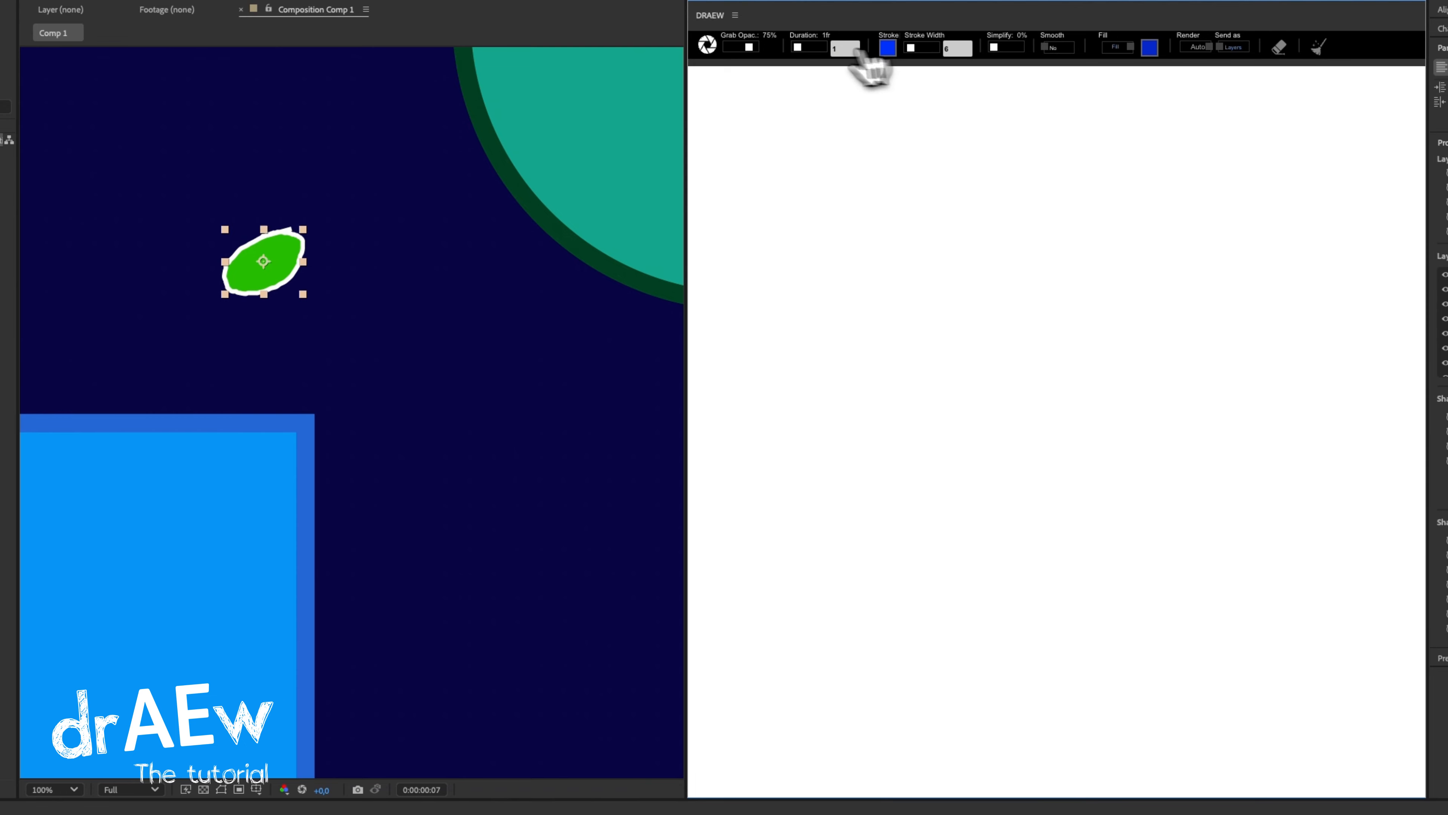
click(707, 46)
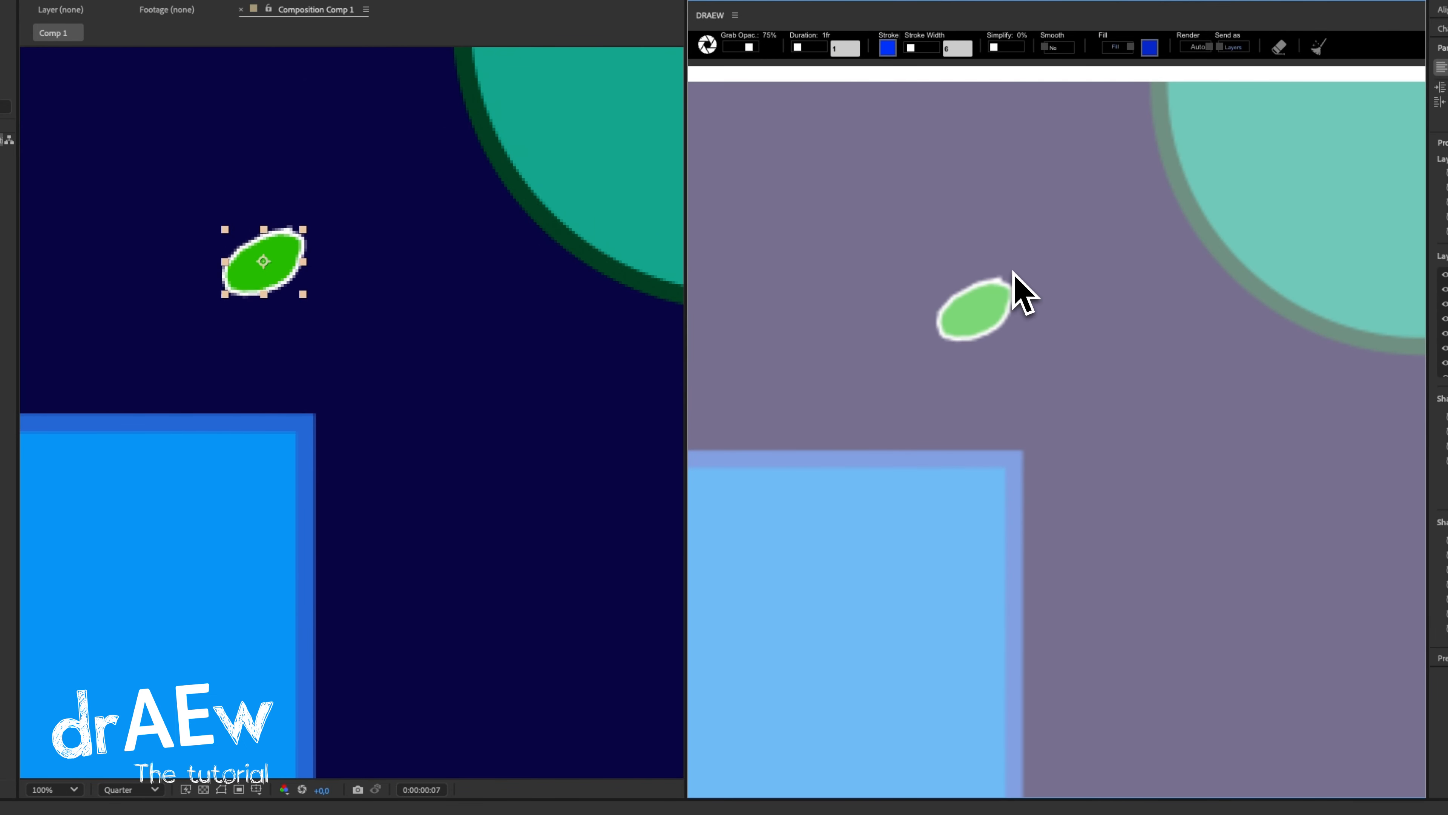
mouse_move(1012, 278)
mouse_down()
mouse_move(993, 333)
mouse_move(1021, 271)
mouse_move(1021, 291)
mouse_up()
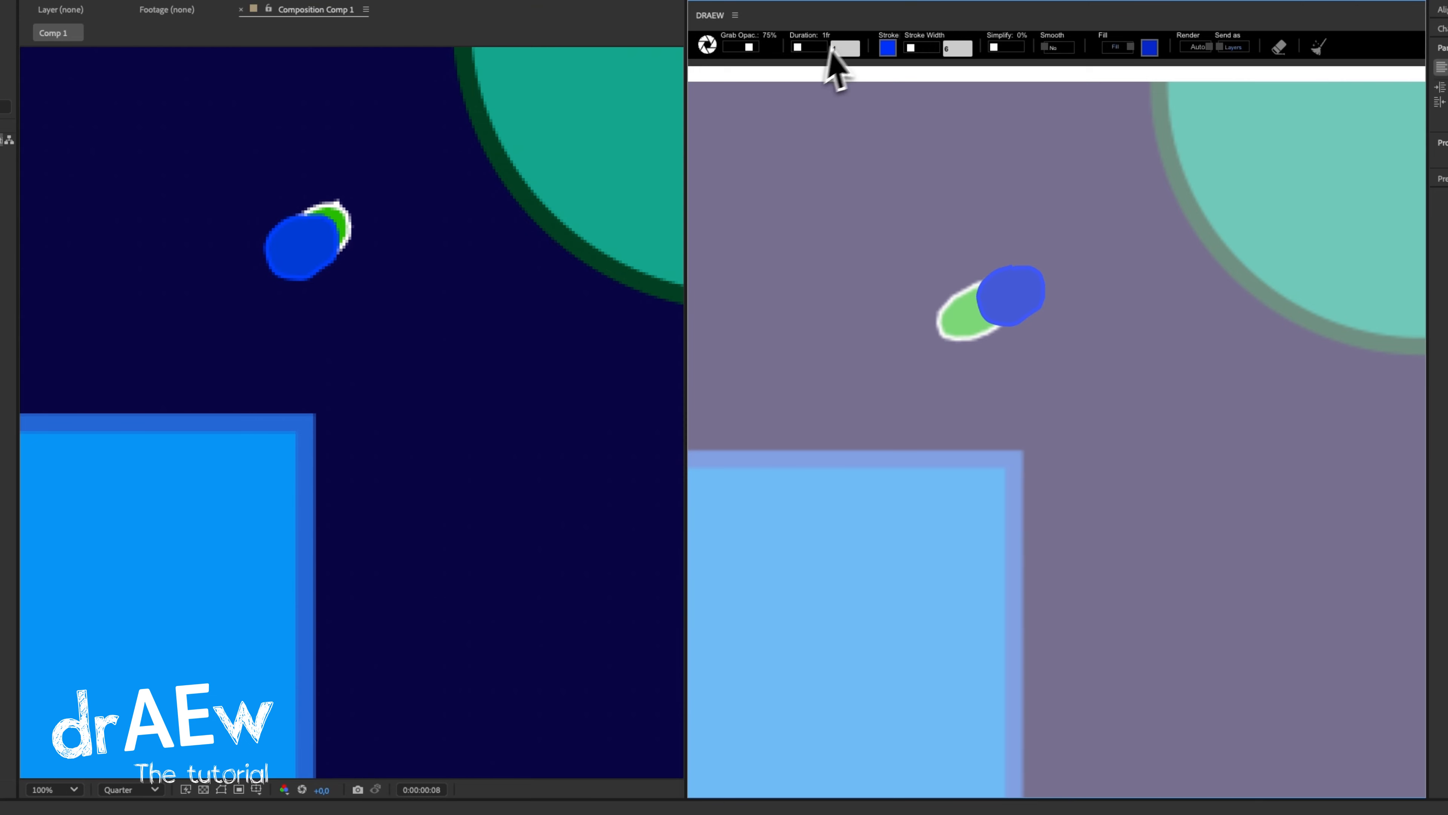
Grab the composition frame containing the new blue blob and play back the animation.
click(707, 45)
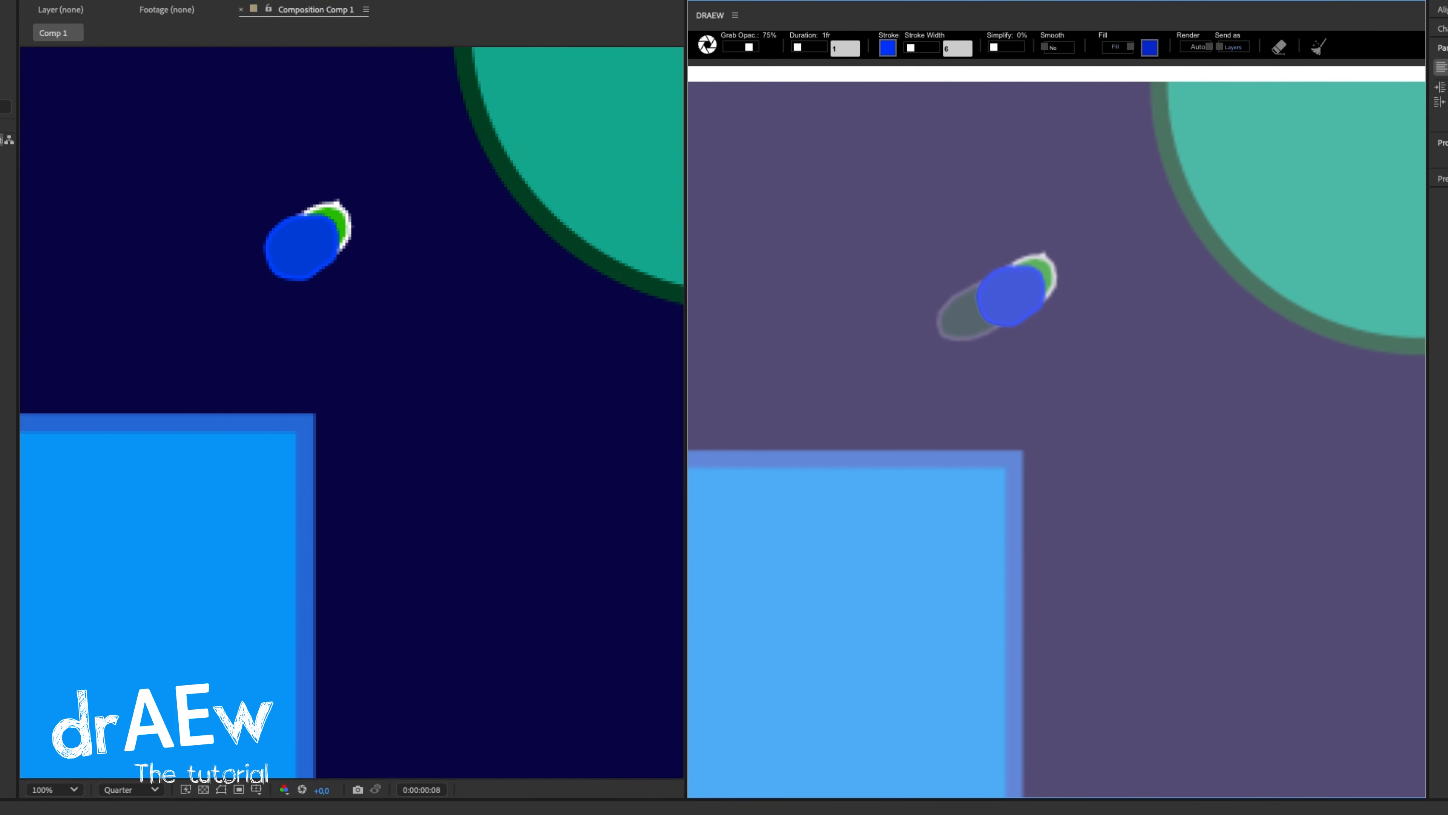
key(space)
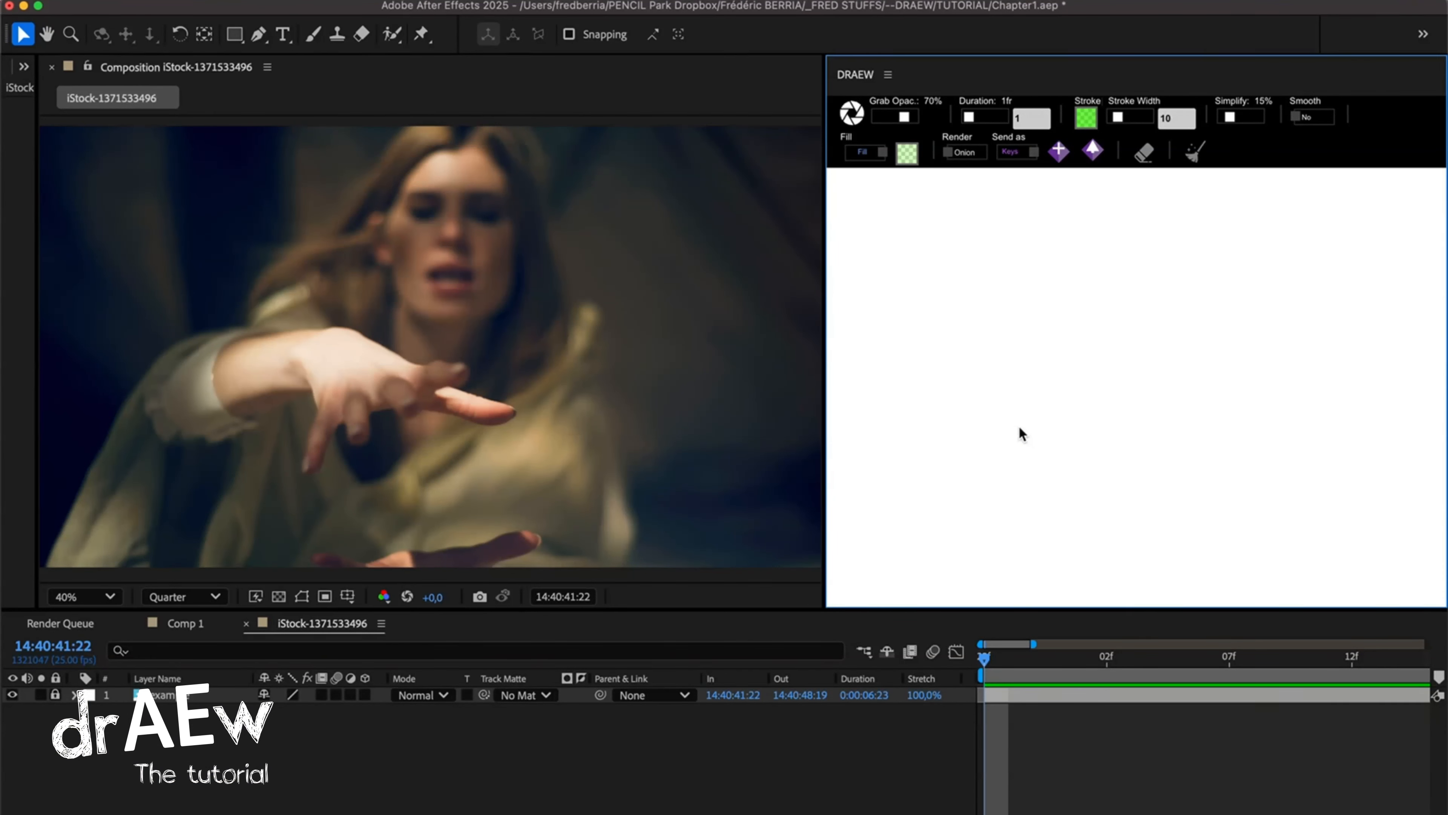
Grab the first frame of the woman's footage onto the canvas at 80% opacity for tracing.
click(852, 113)
drag(905, 117, 906, 119)
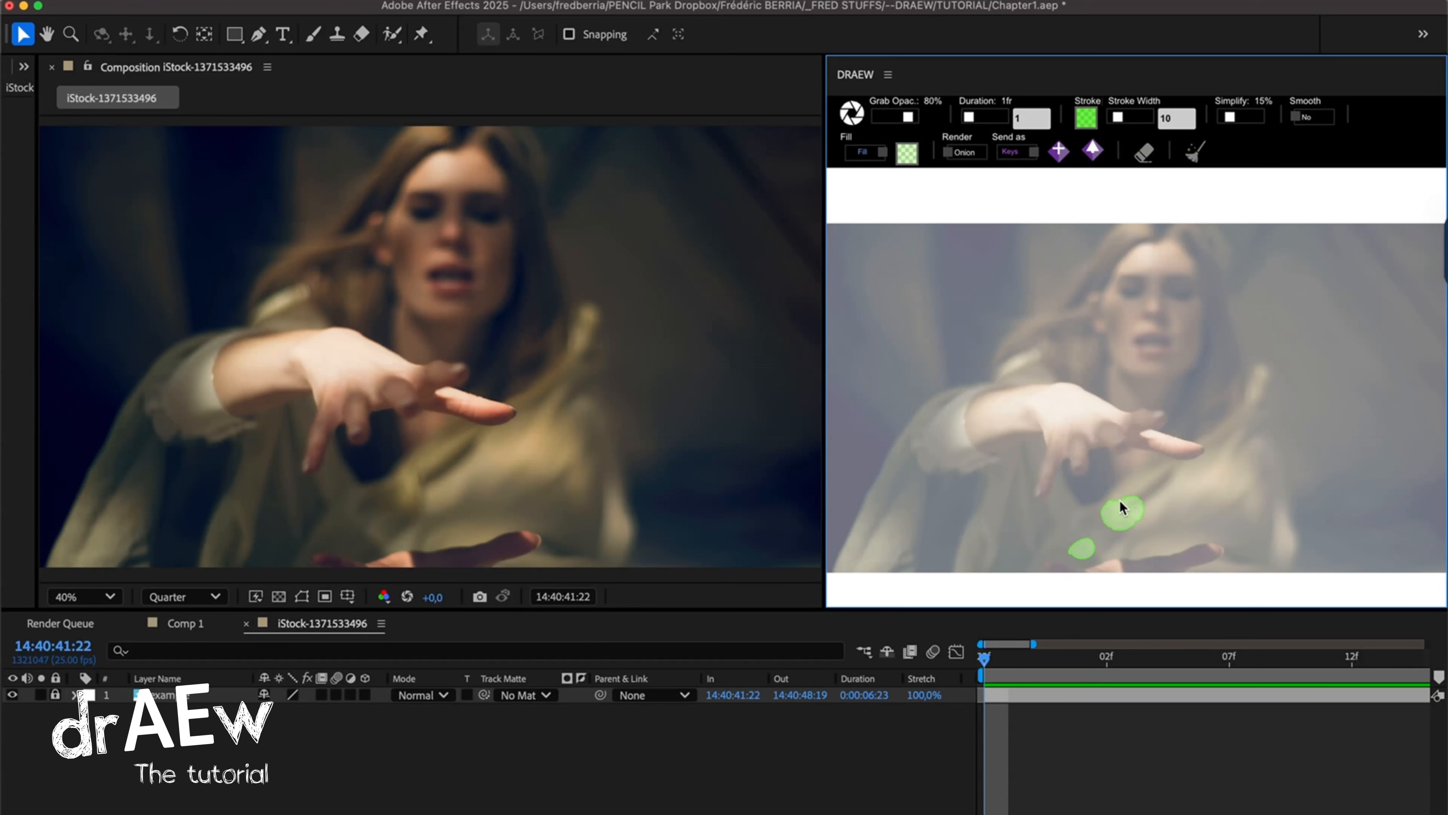
Draw small filled green blobs between the woman's hands on frames 14:40:41:23 and 14:40:41:24, shifting them slightly upward each frame.
click(1010, 659)
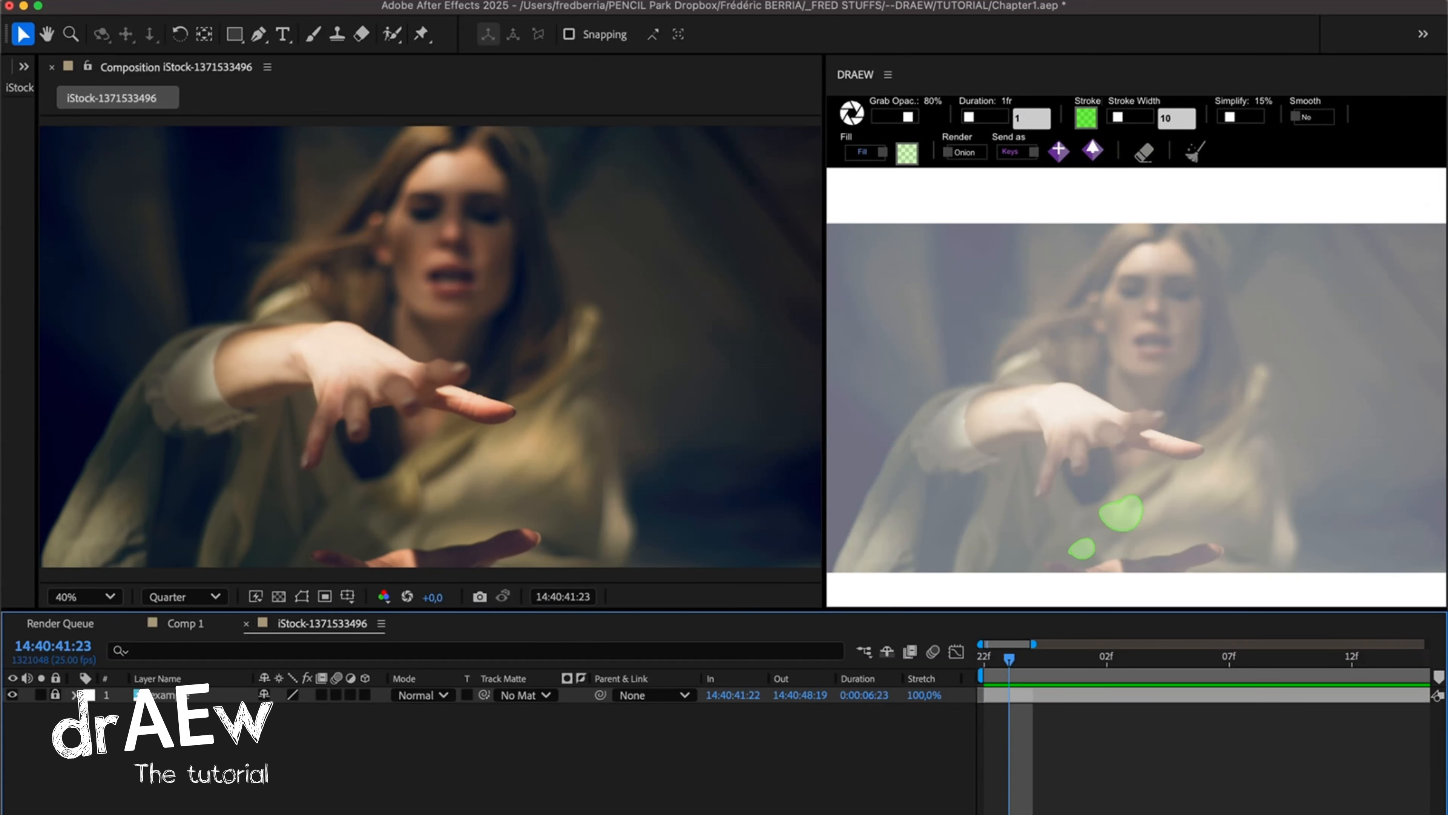
click(1090, 545)
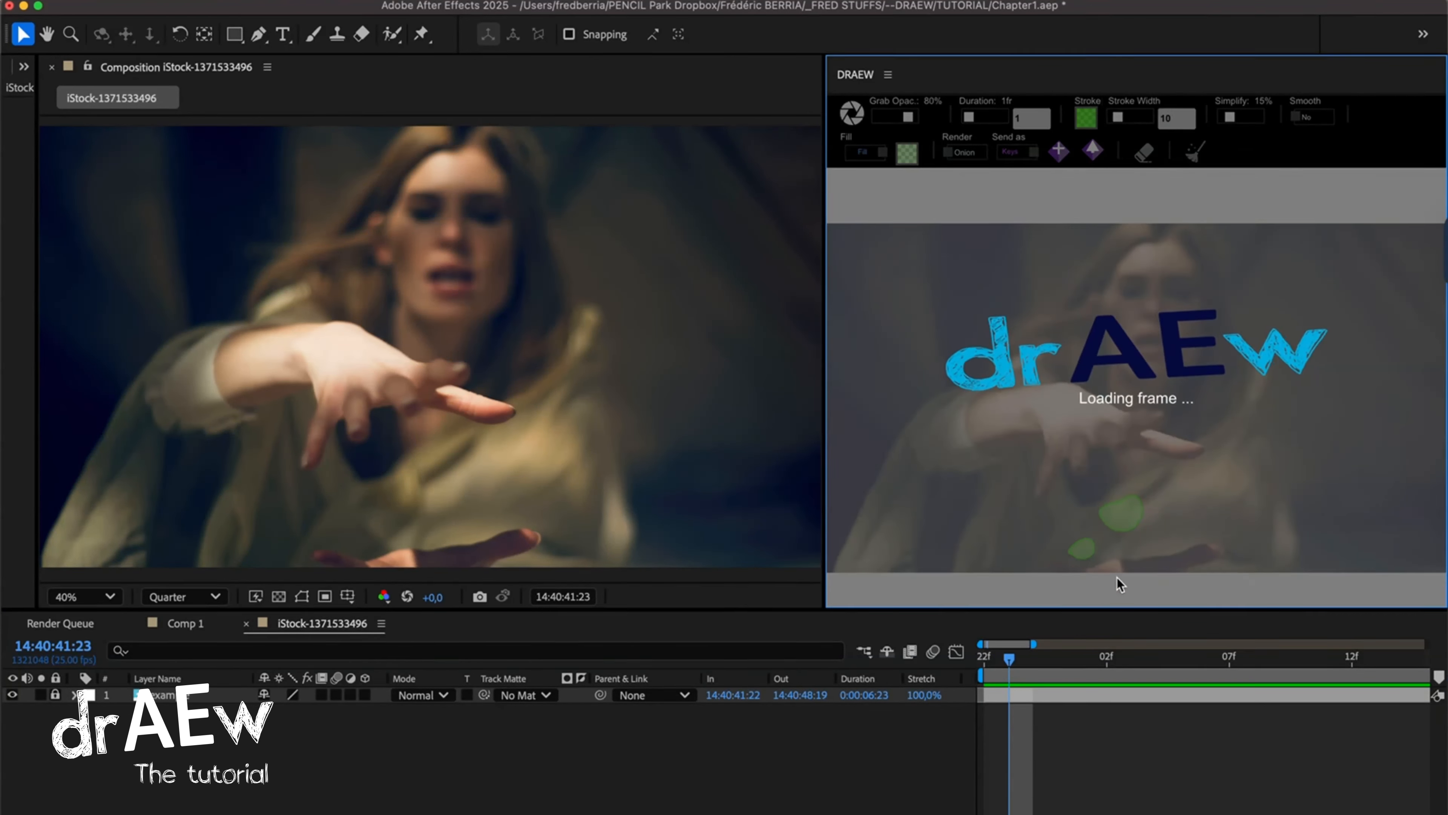
click(1034, 659)
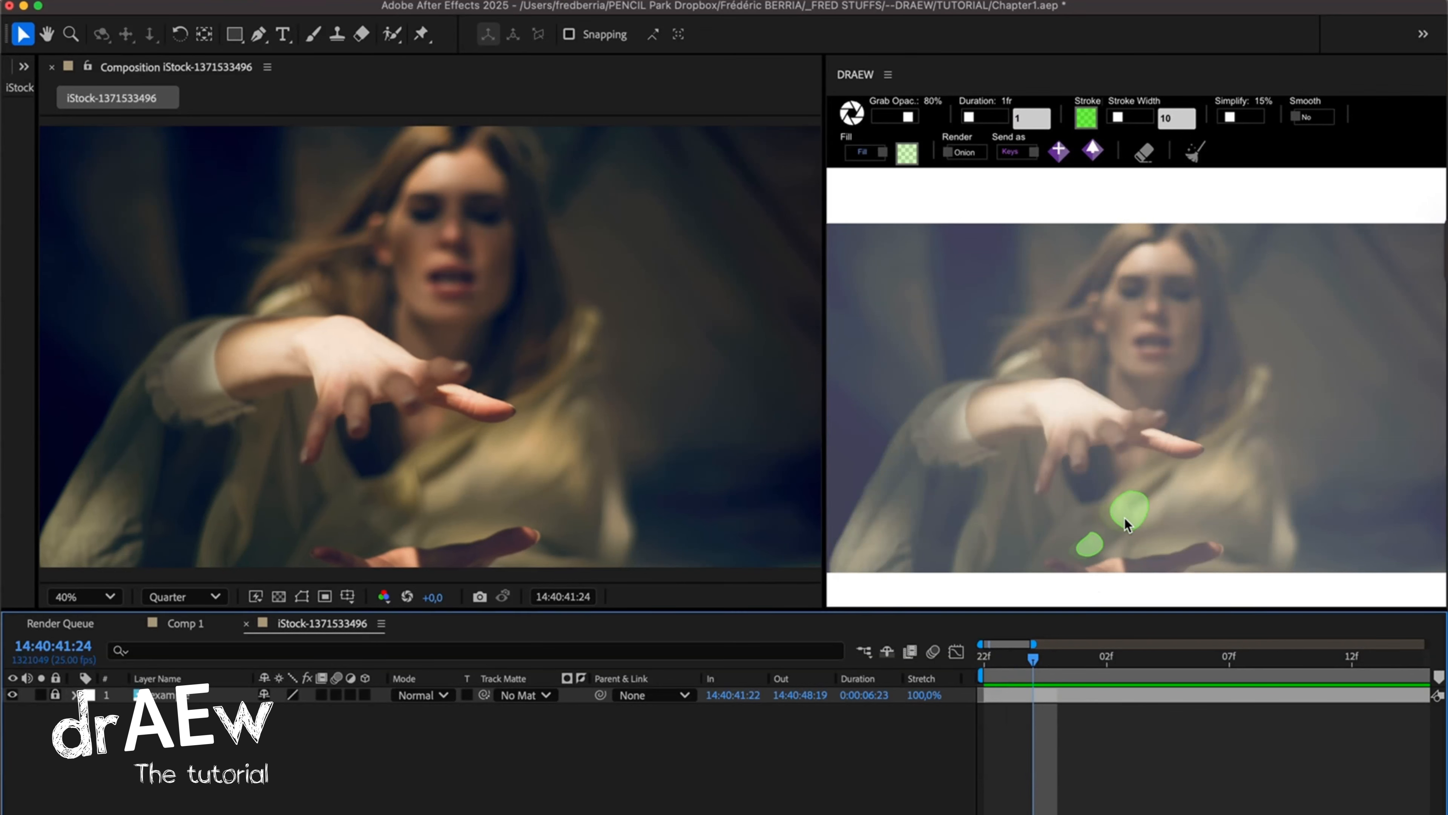
click(1128, 515)
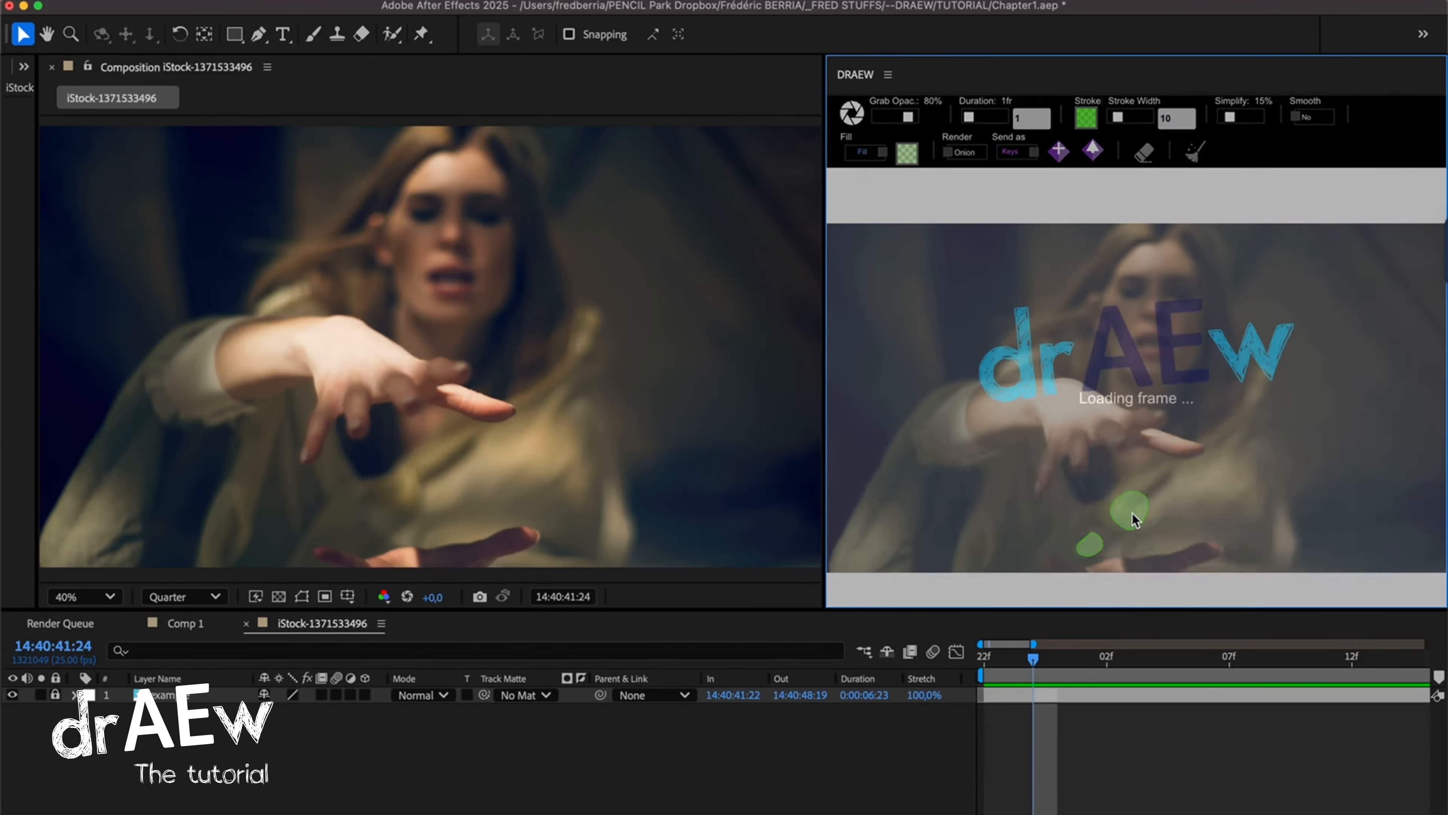
drag(1110, 514, 1112, 515)
drag(1145, 480, 1149, 481)
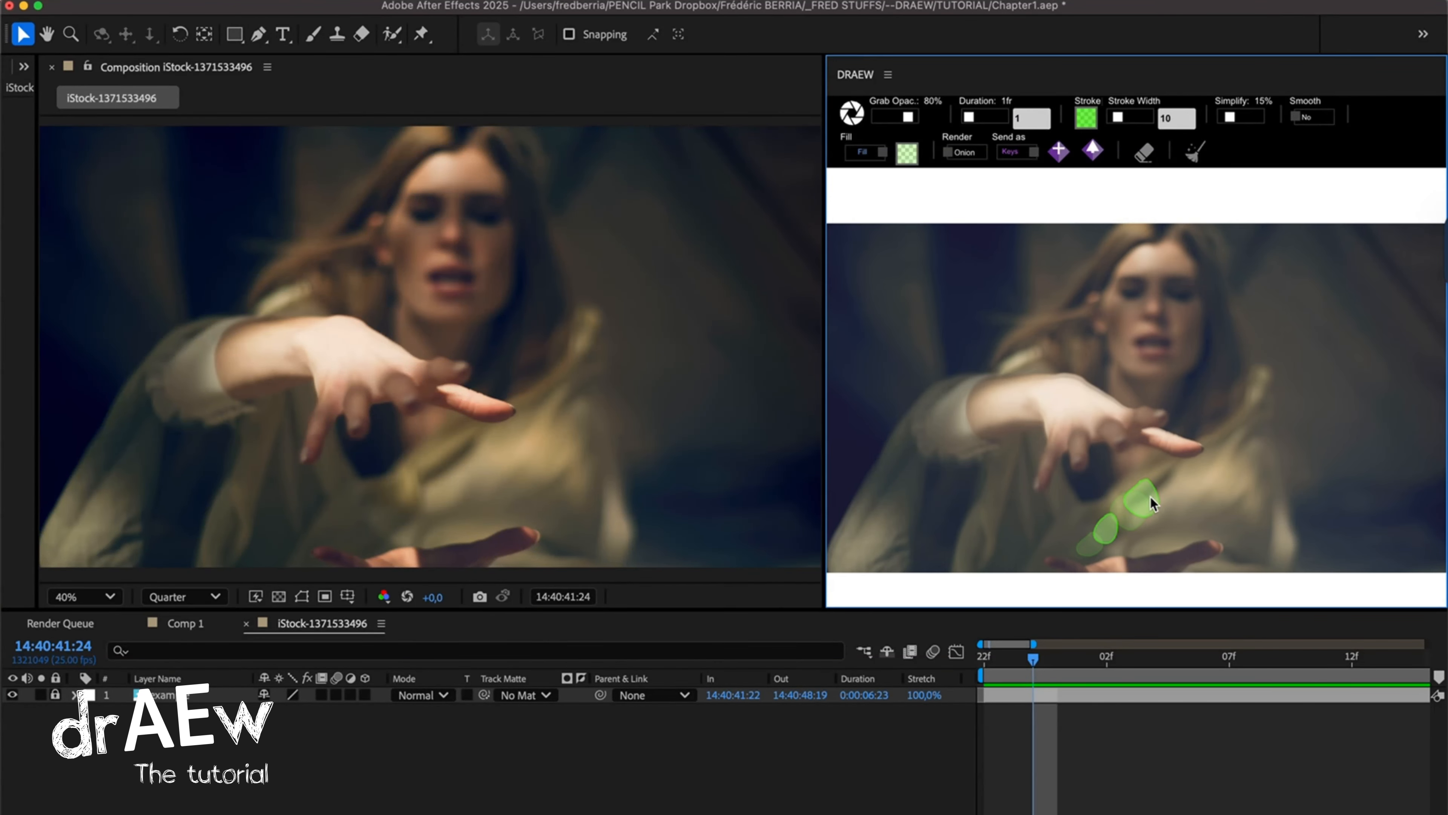
Continue the rising green blobs between the hands on frames 14:40:42:00 and 14:40:42:01.
click(1059, 659)
click(1109, 513)
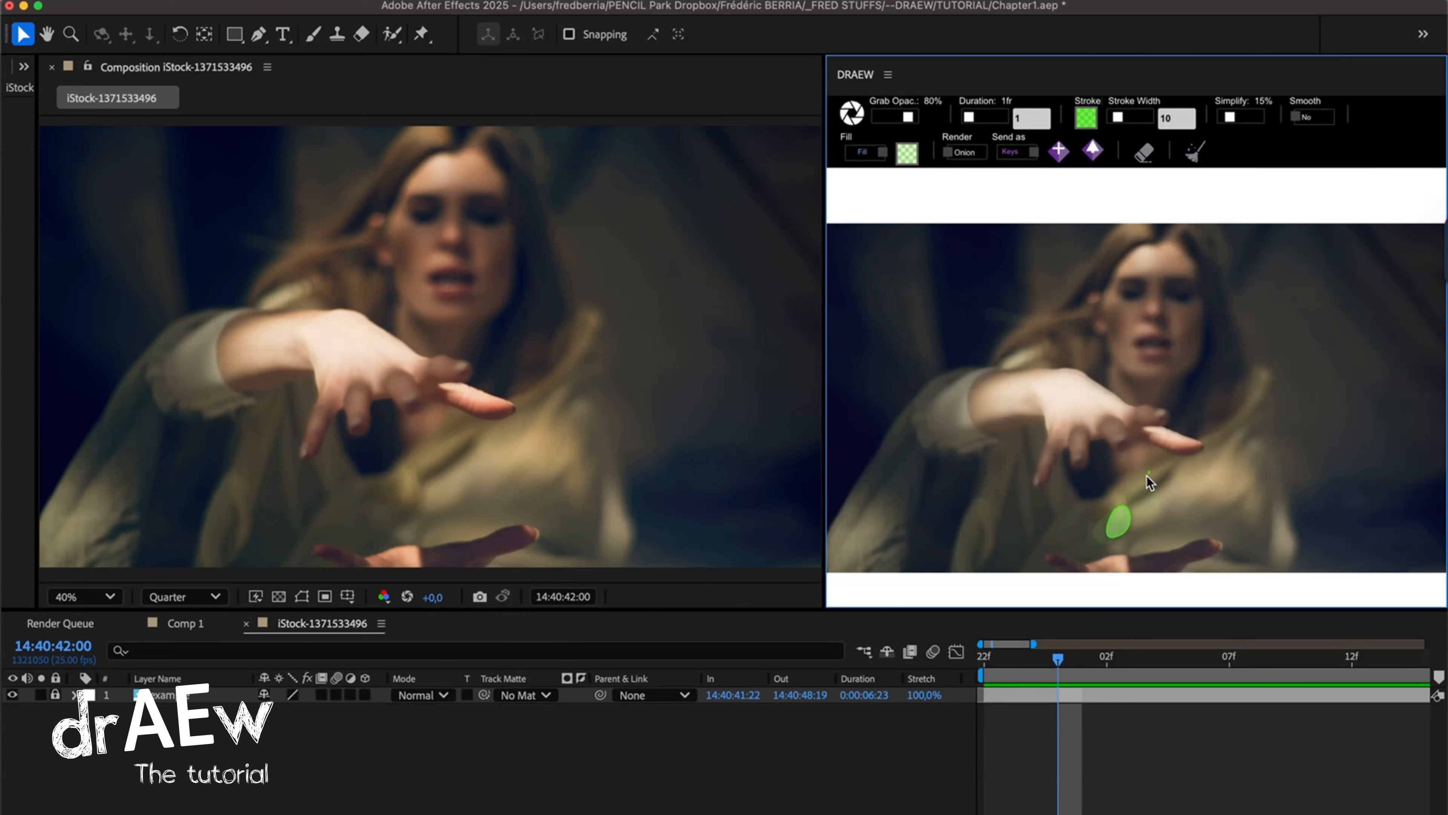
key(Page_Down)
click(1182, 462)
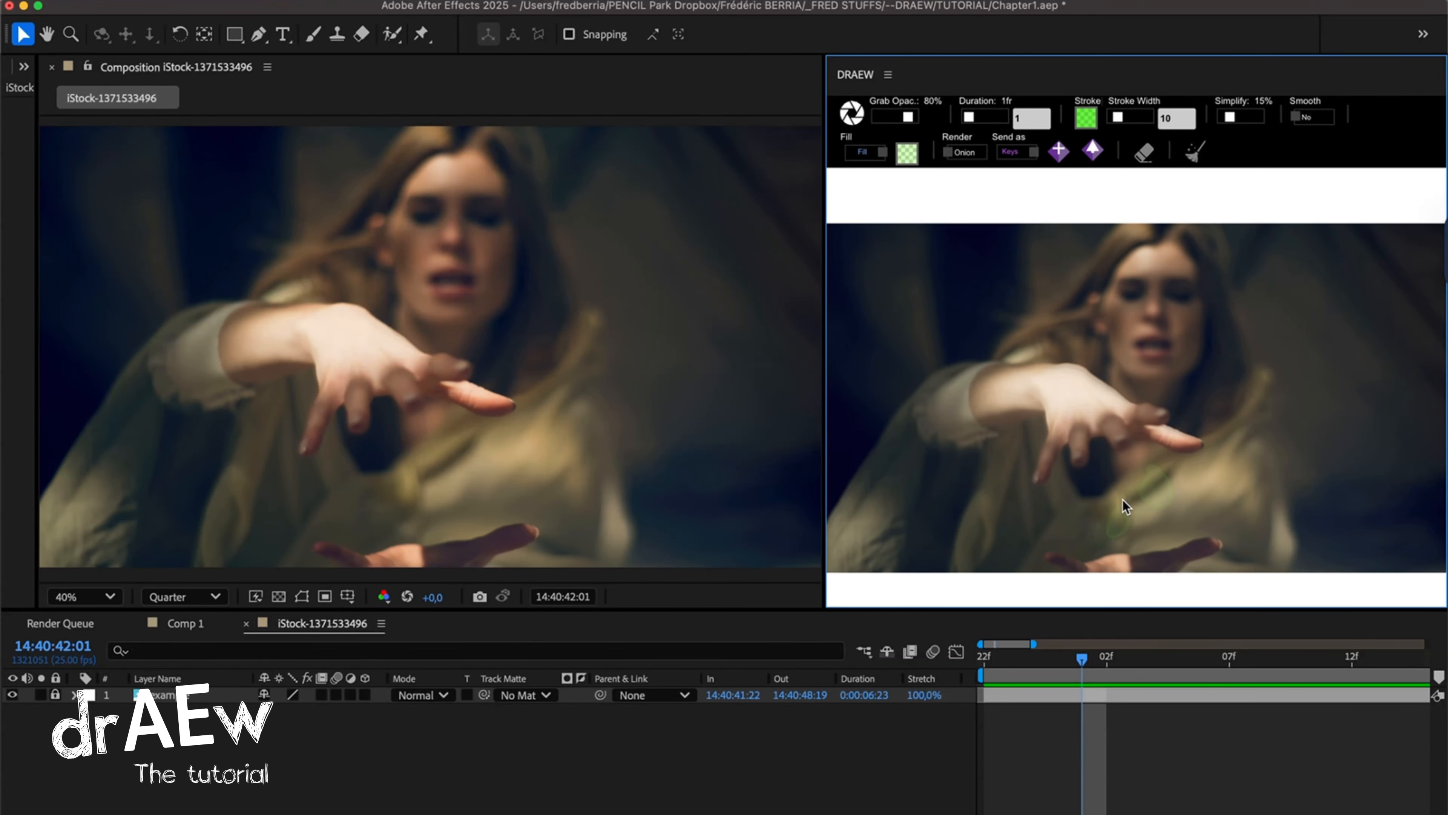
drag(1124, 500, 1138, 510)
Draw the green blobs higher over the woman's chest on each frame from 14:40:42:02 to 14:40:42:04.
click(1107, 659)
click(1165, 486)
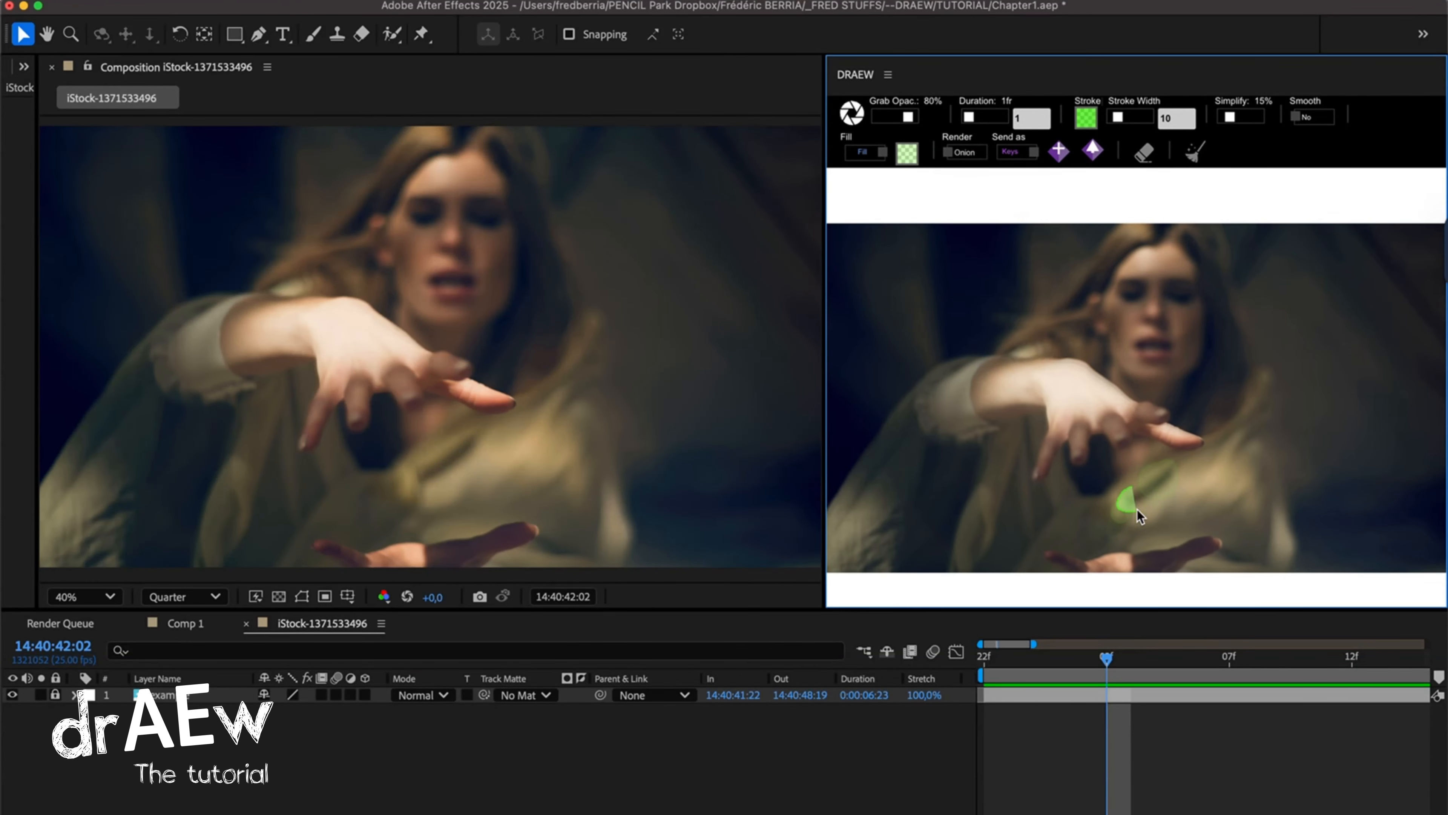
key(Page_Down)
click(1199, 471)
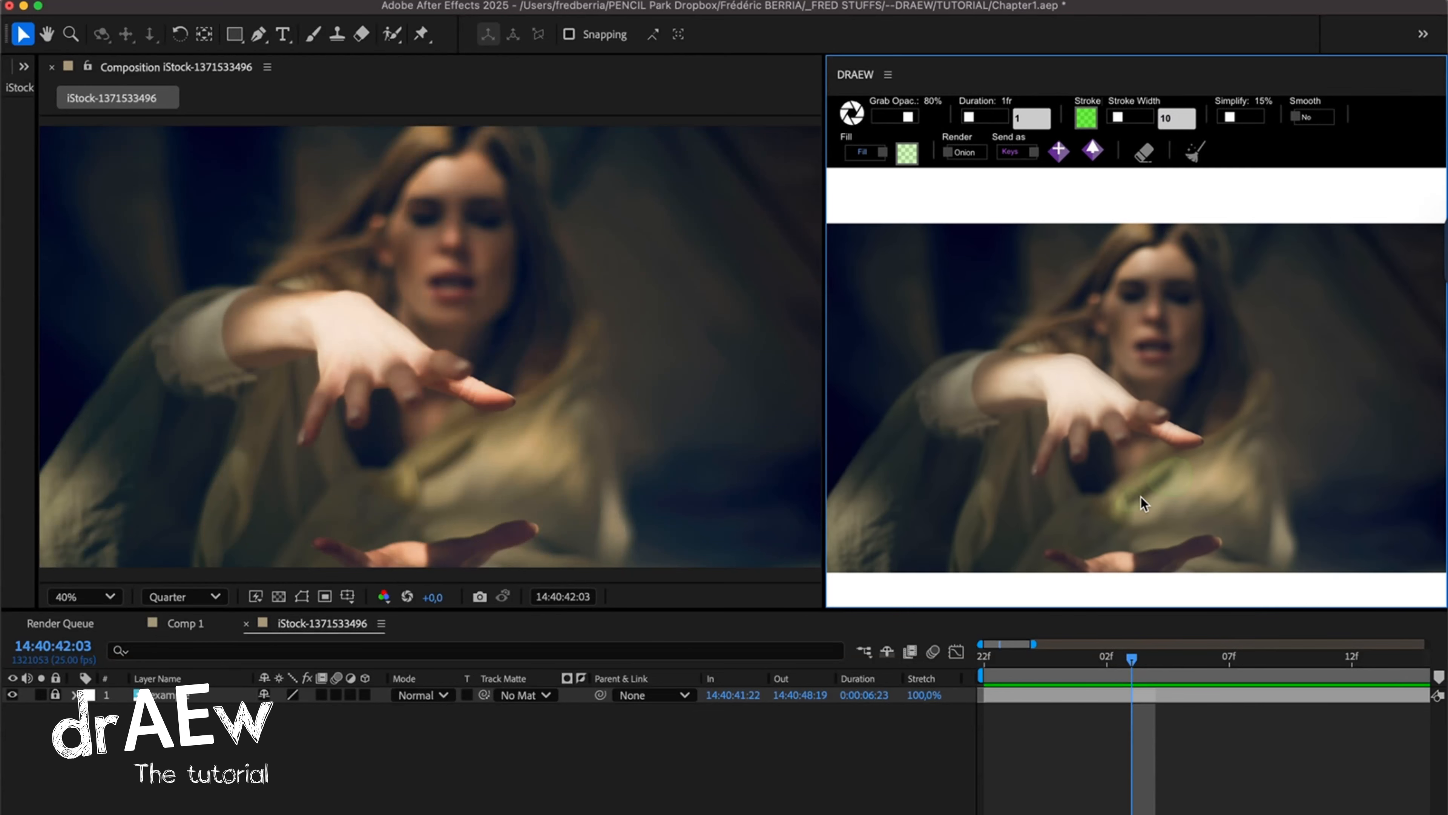
key(Page_Down)
click(1176, 475)
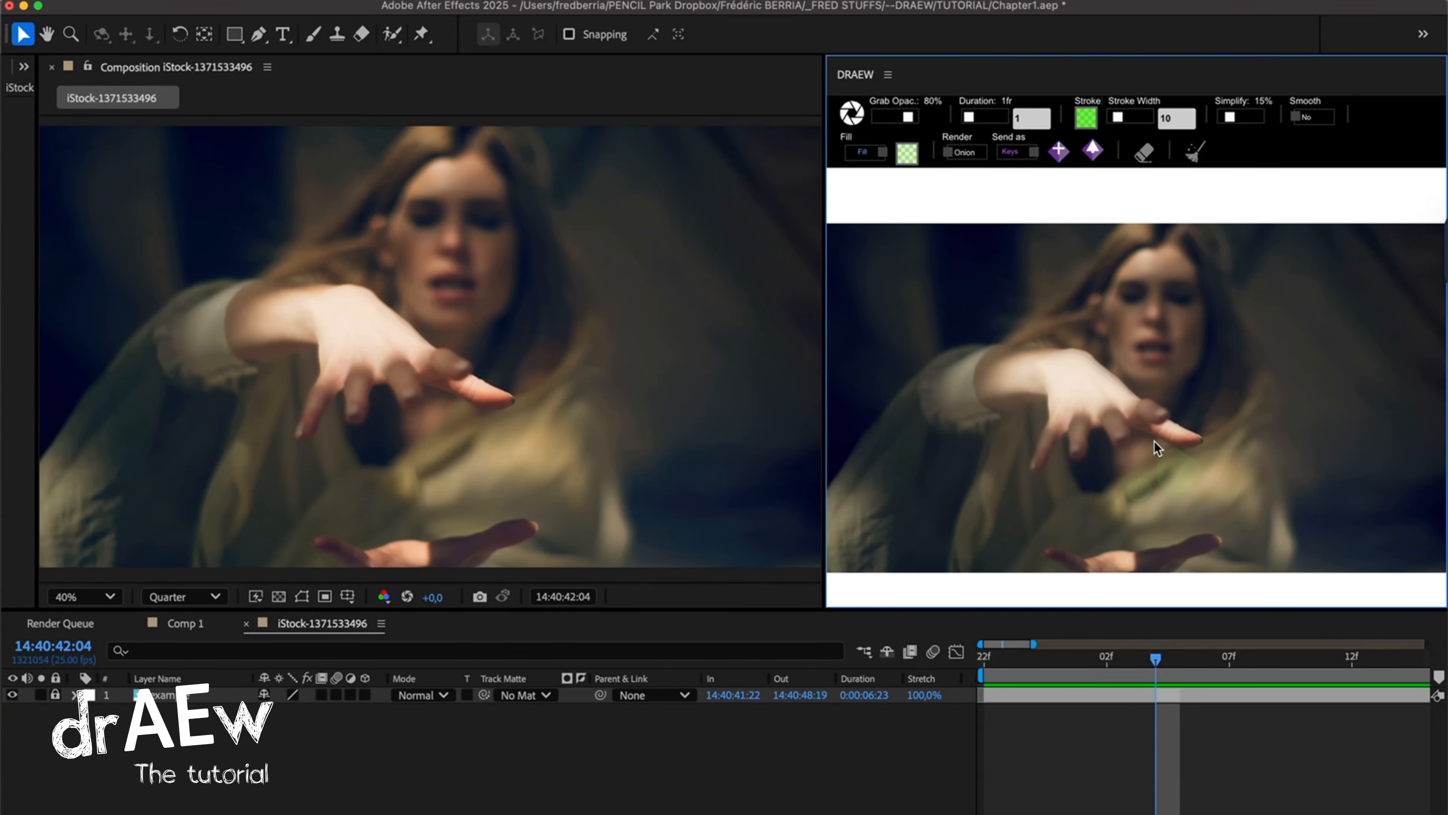
Advance frame by frame to 14:40:42:06 and draw two overlapping green blobs just below the fingers of the raised hand.
key(Page_Down)
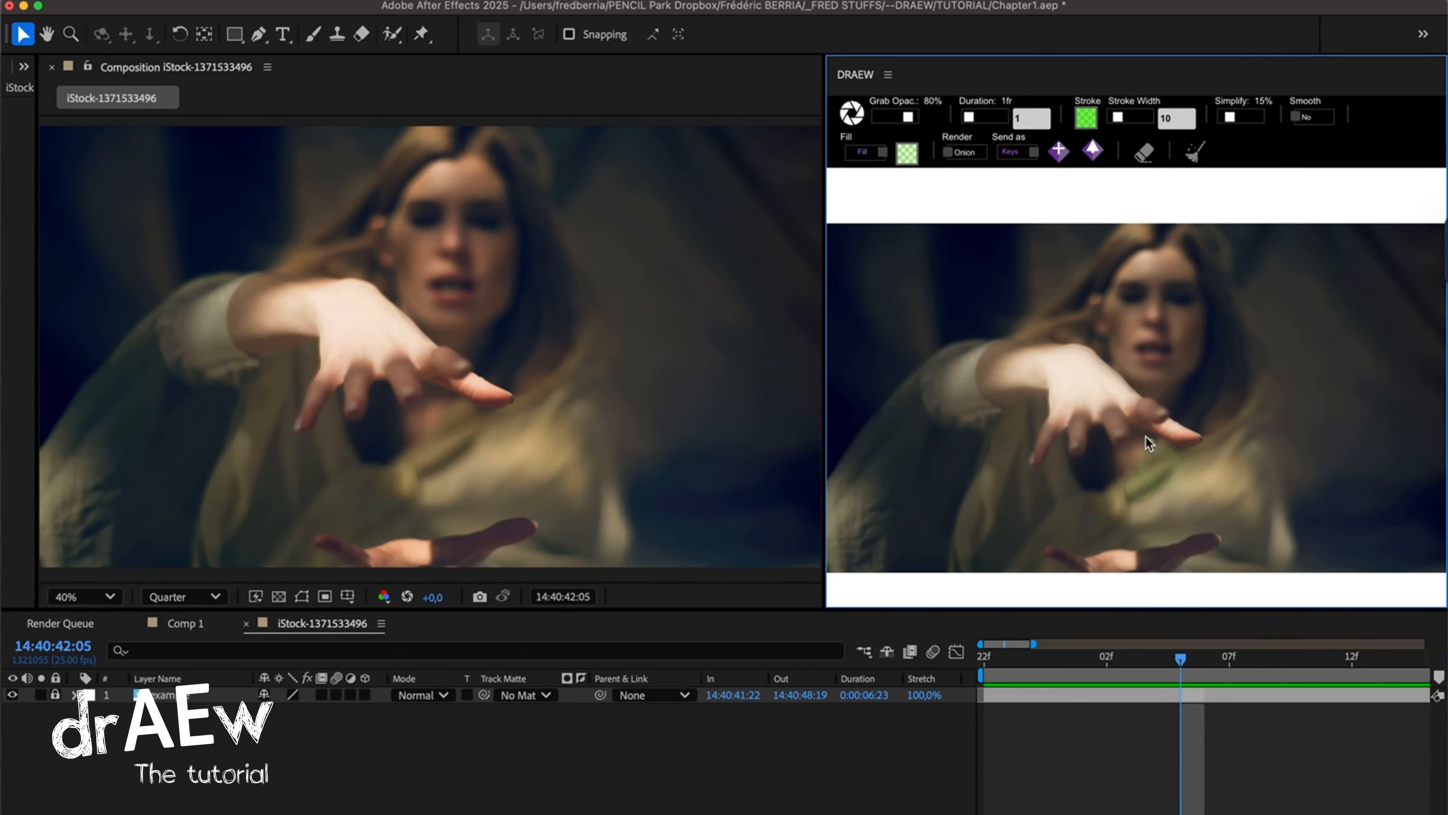
key(Page_Down)
drag(1147, 491, 1145, 459)
drag(1141, 432, 1167, 449)
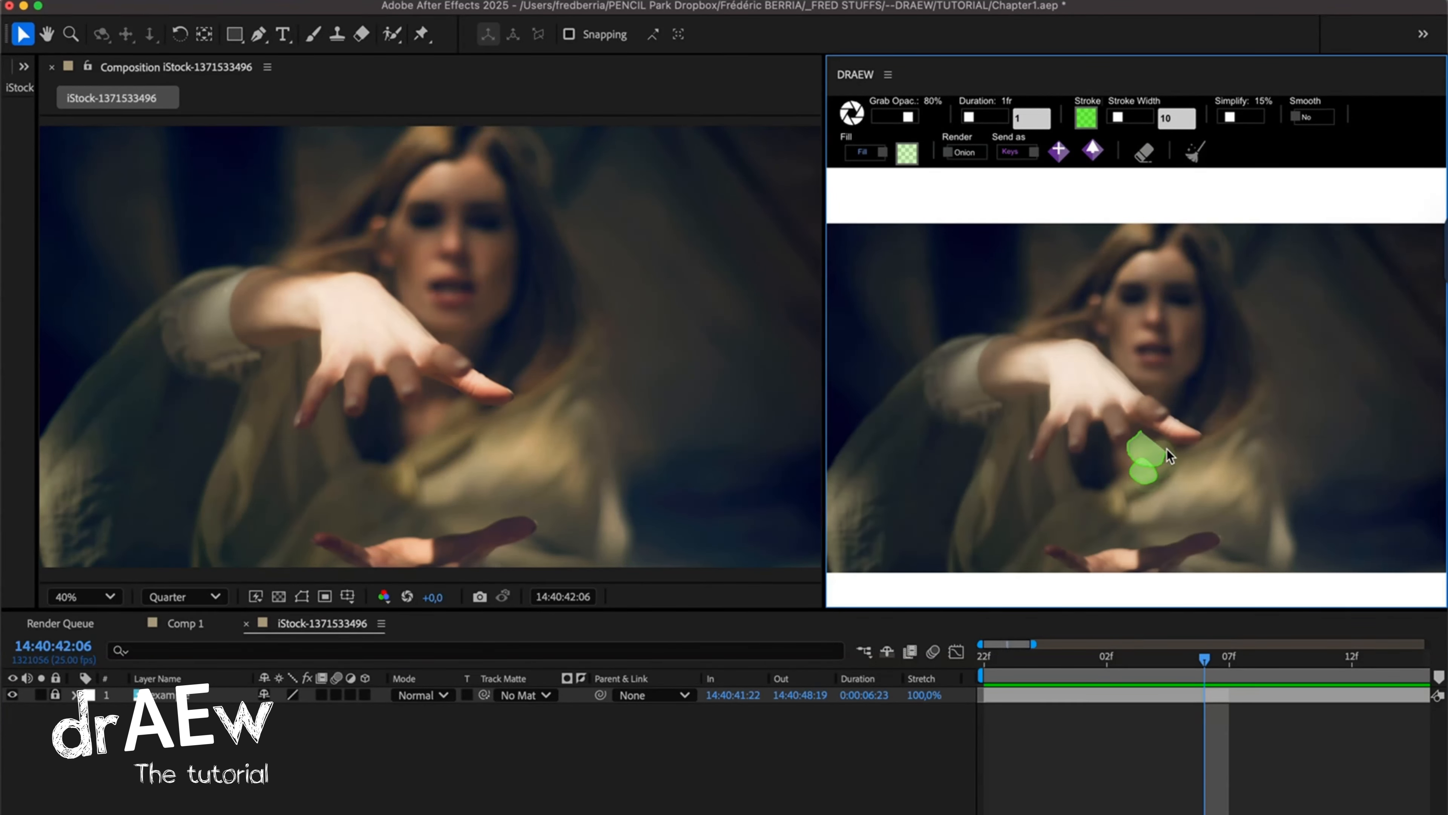